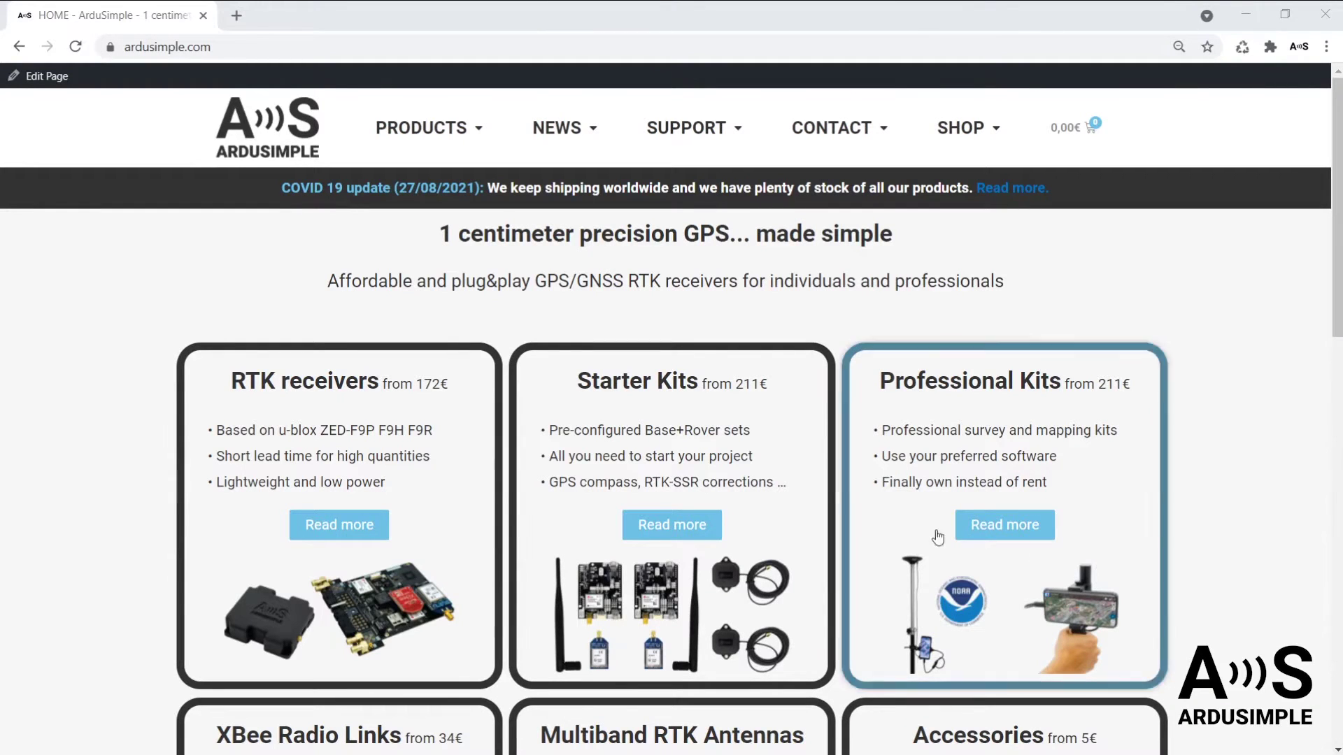
- Go to the ArduSimple Configuration Files page through the SUPPORT menu
{"action": "mouse_move", "coordinate": [686, 138]}
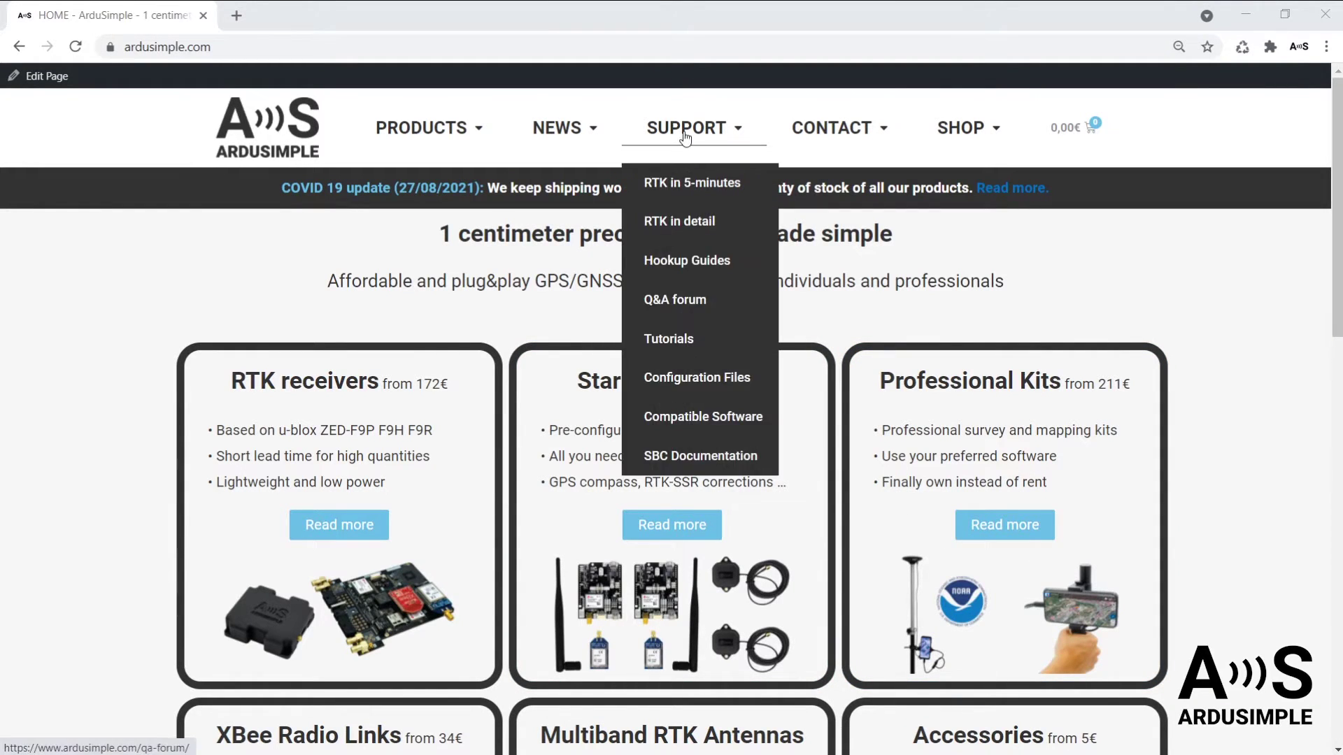
{"action": "left_click", "coordinate": [706, 379]}
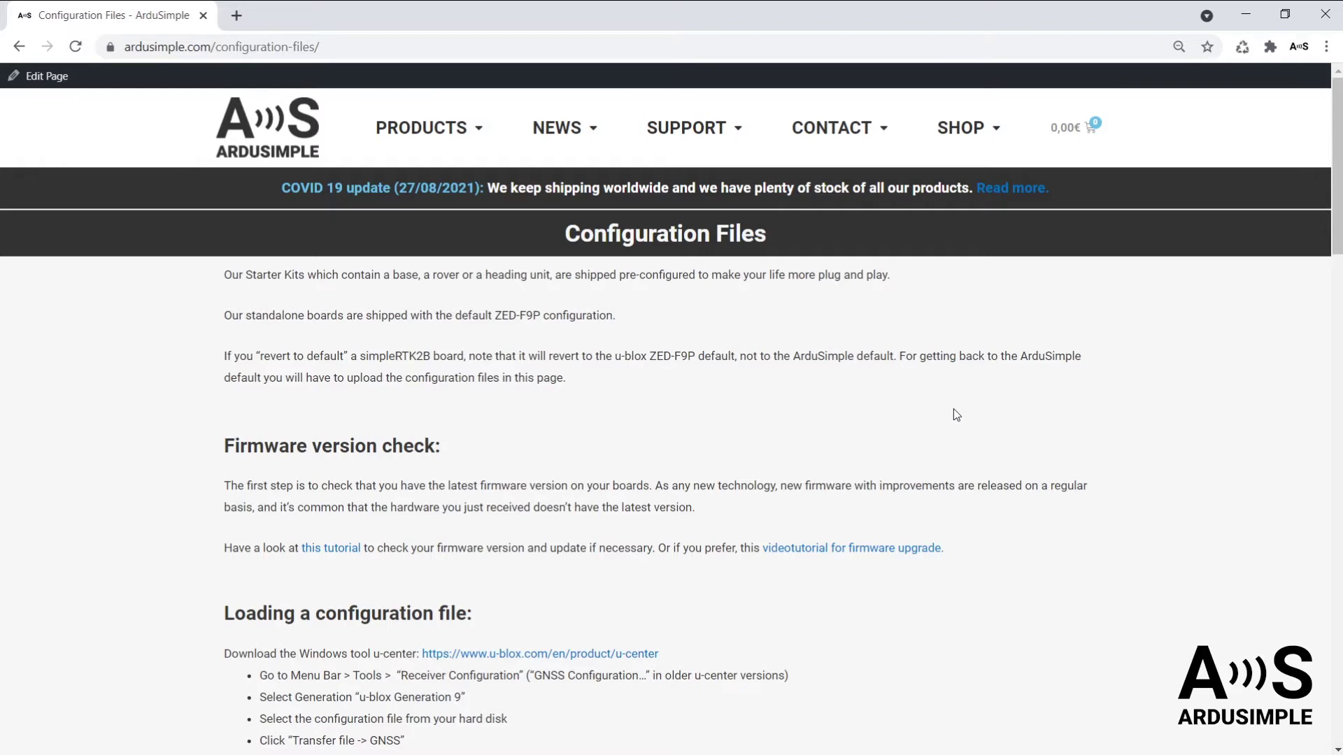
- Scroll down to the list of configuration presets such as Base, Rover 1Hz and Rover 10Hz
{"action": "scroll", "coordinate": [954, 408], "scroll_direction": "down", "scroll_amount": 6}
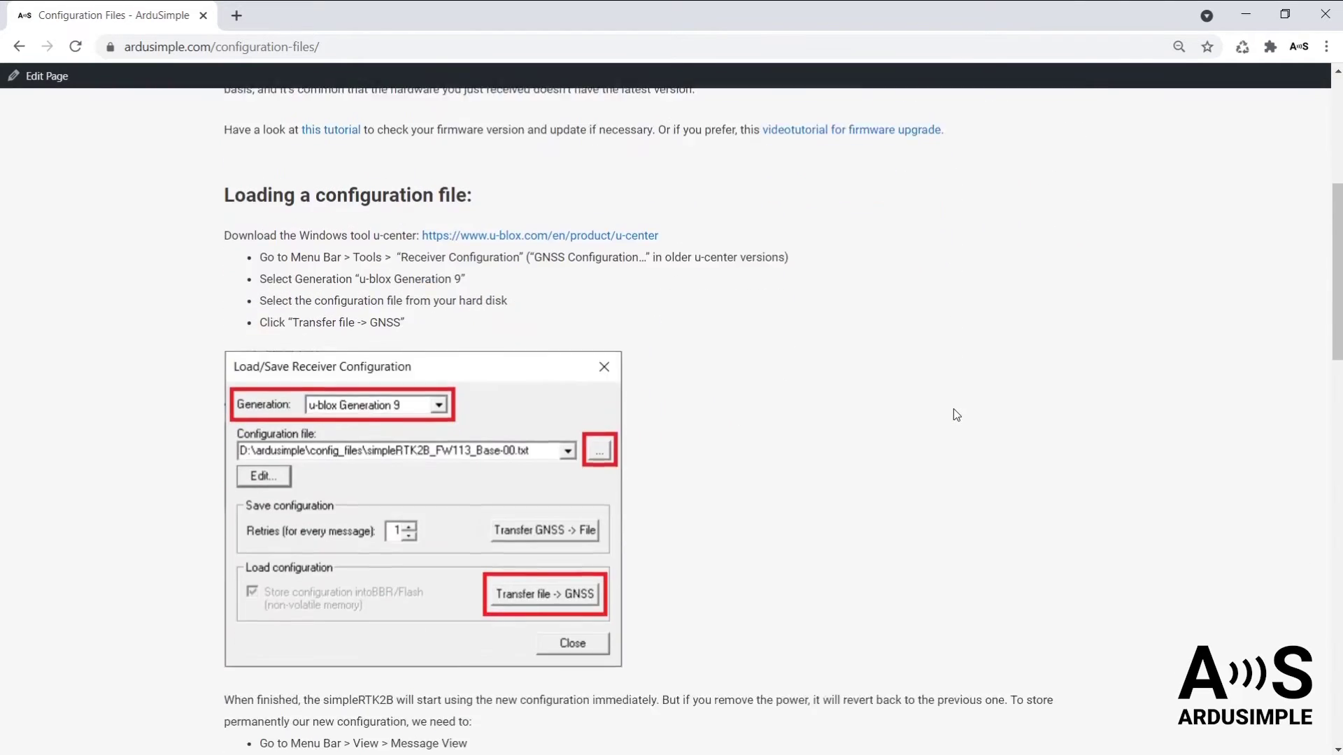
{"action": "scroll", "coordinate": [954, 409], "scroll_direction": "down", "scroll_amount": 14}
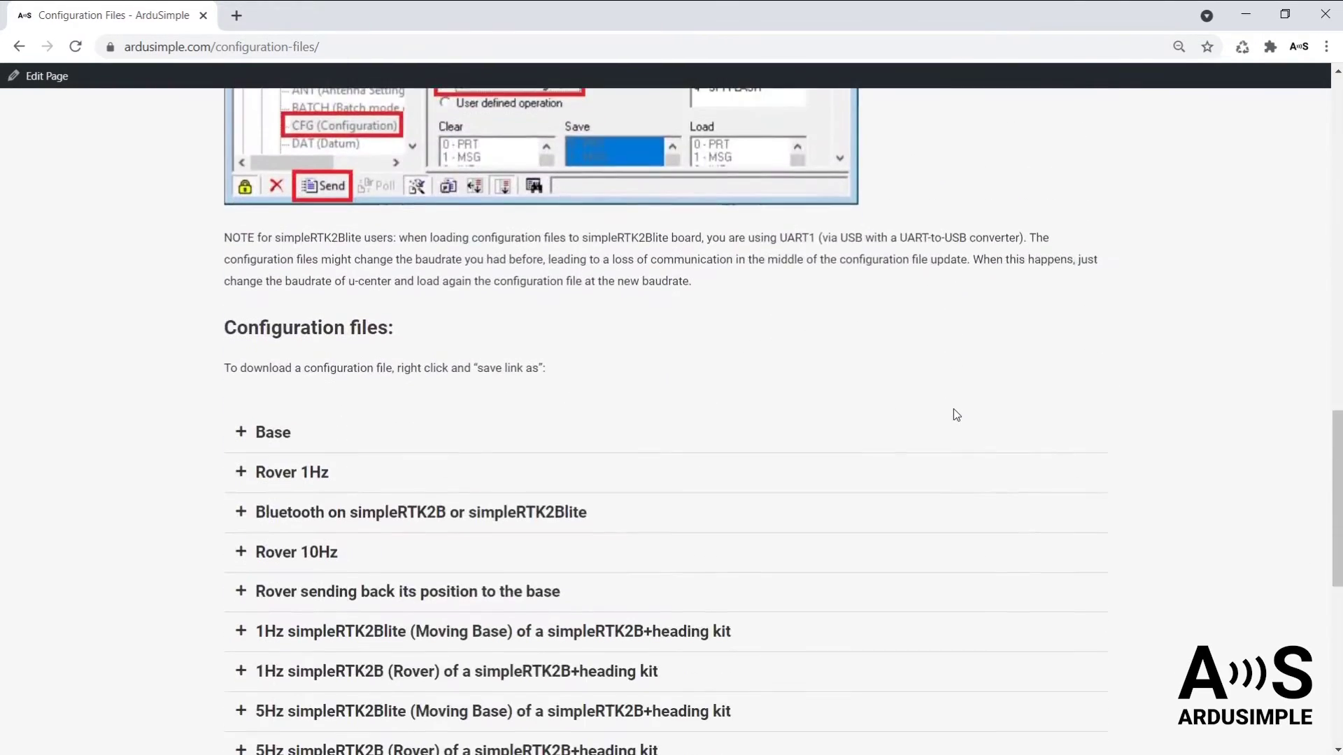
{"action": "scroll", "coordinate": [954, 409], "scroll_direction": "down", "scroll_amount": 1}
{"action": "scroll", "coordinate": [577, 570], "scroll_direction": "down", "scroll_amount": 3}
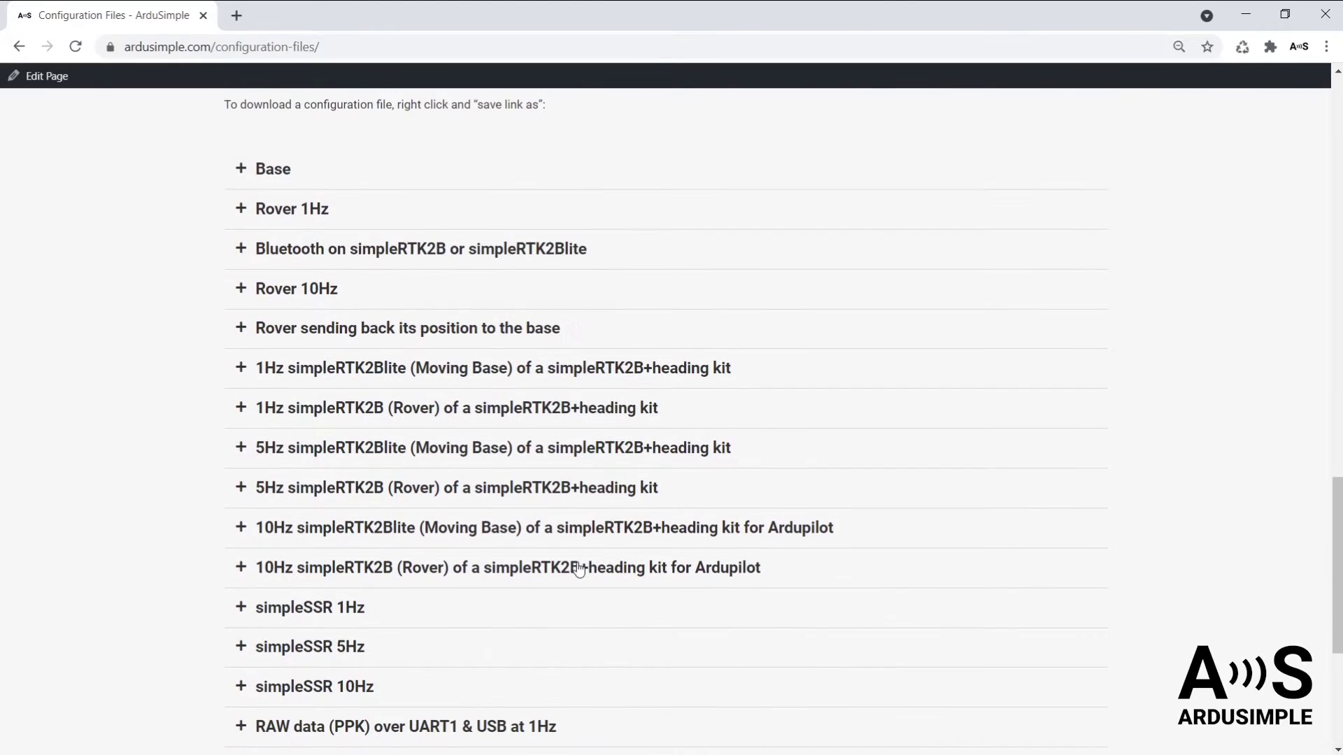
{"action": "scroll", "coordinate": [579, 569], "scroll_direction": "down", "scroll_amount": 3}
{"action": "scroll", "coordinate": [579, 569], "scroll_direction": "up", "scroll_amount": 3}
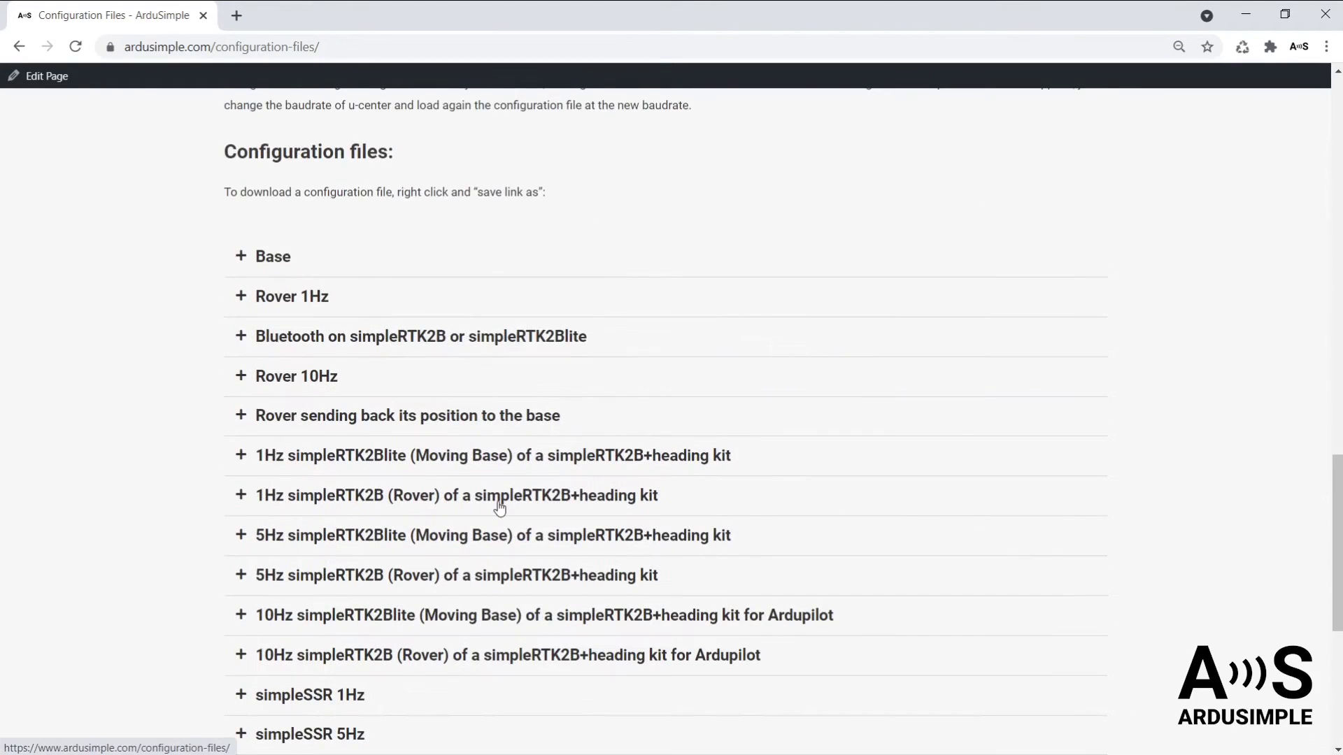
- Download simpleRTK2B_FW113_Rover_10Hz-00.txt from the Rover 10Hz entry
{"action": "left_click", "coordinate": [284, 380]}
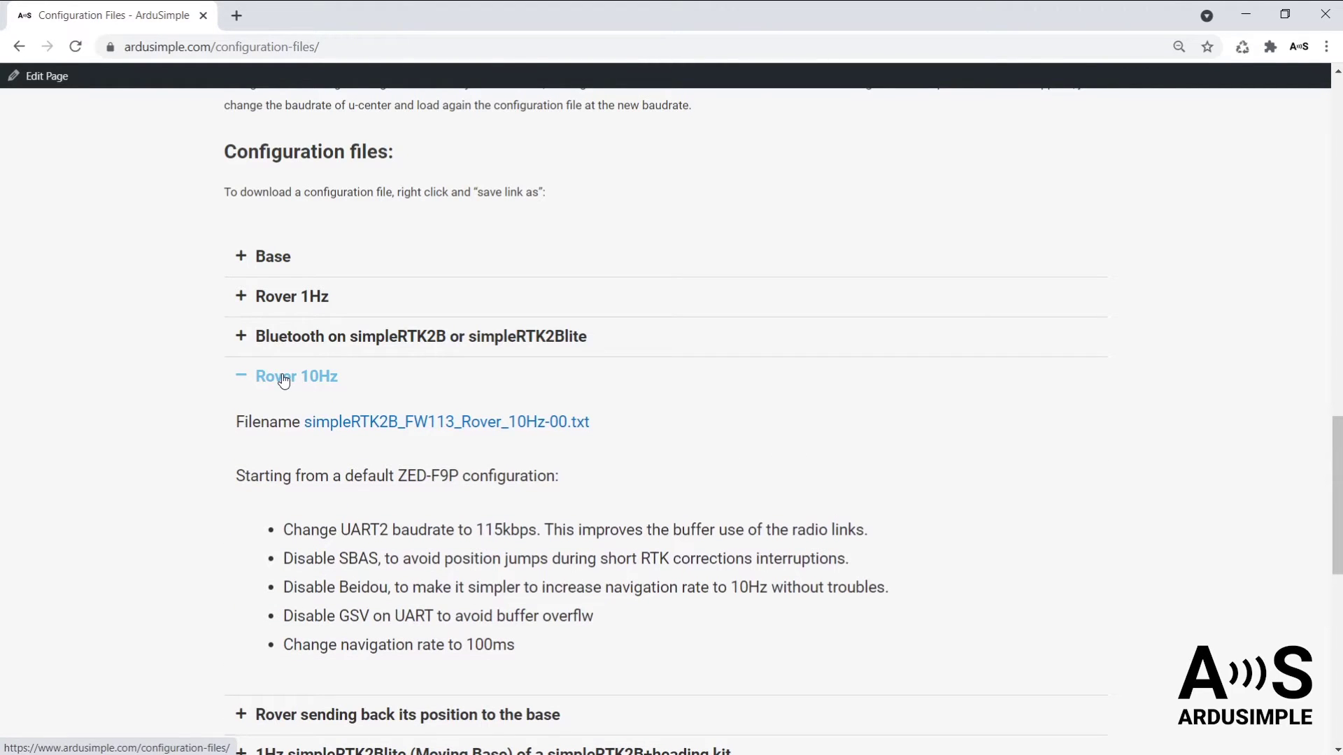
{"action": "right_click", "coordinate": [468, 426]}
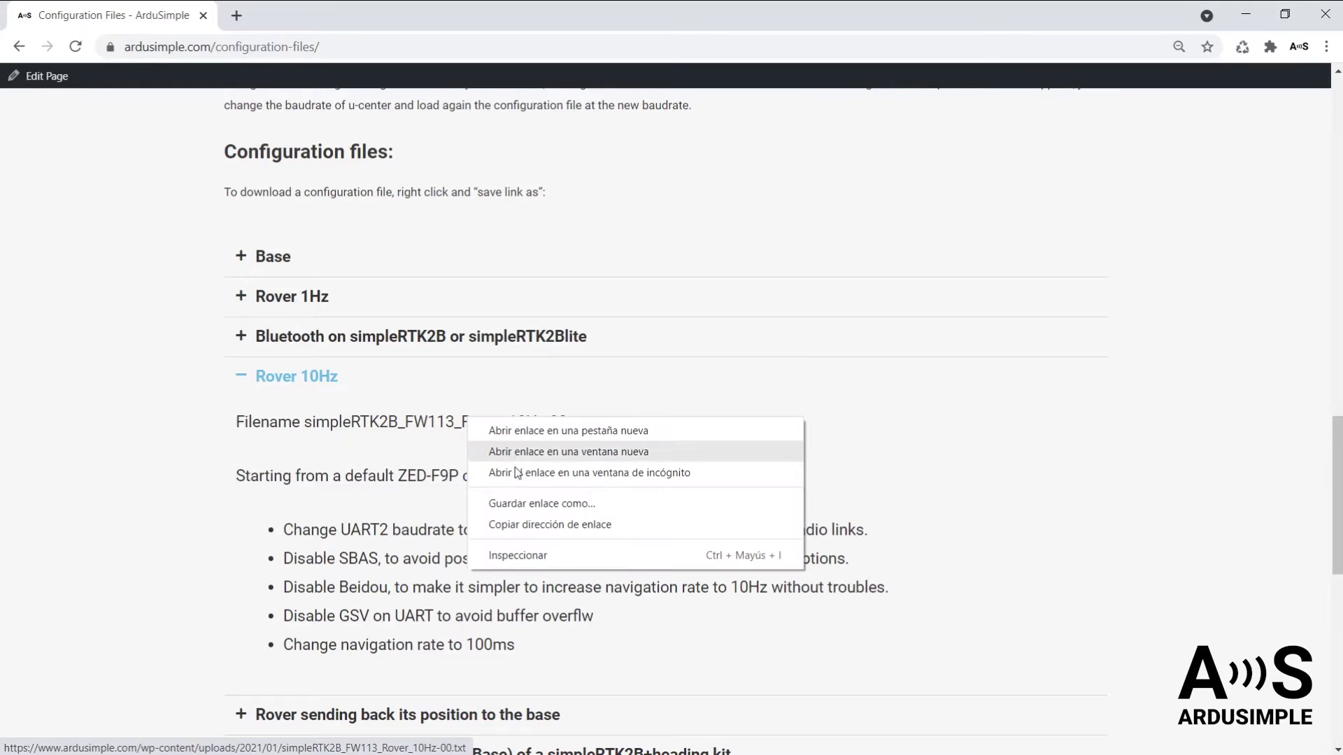
{"action": "left_click", "coordinate": [532, 505]}
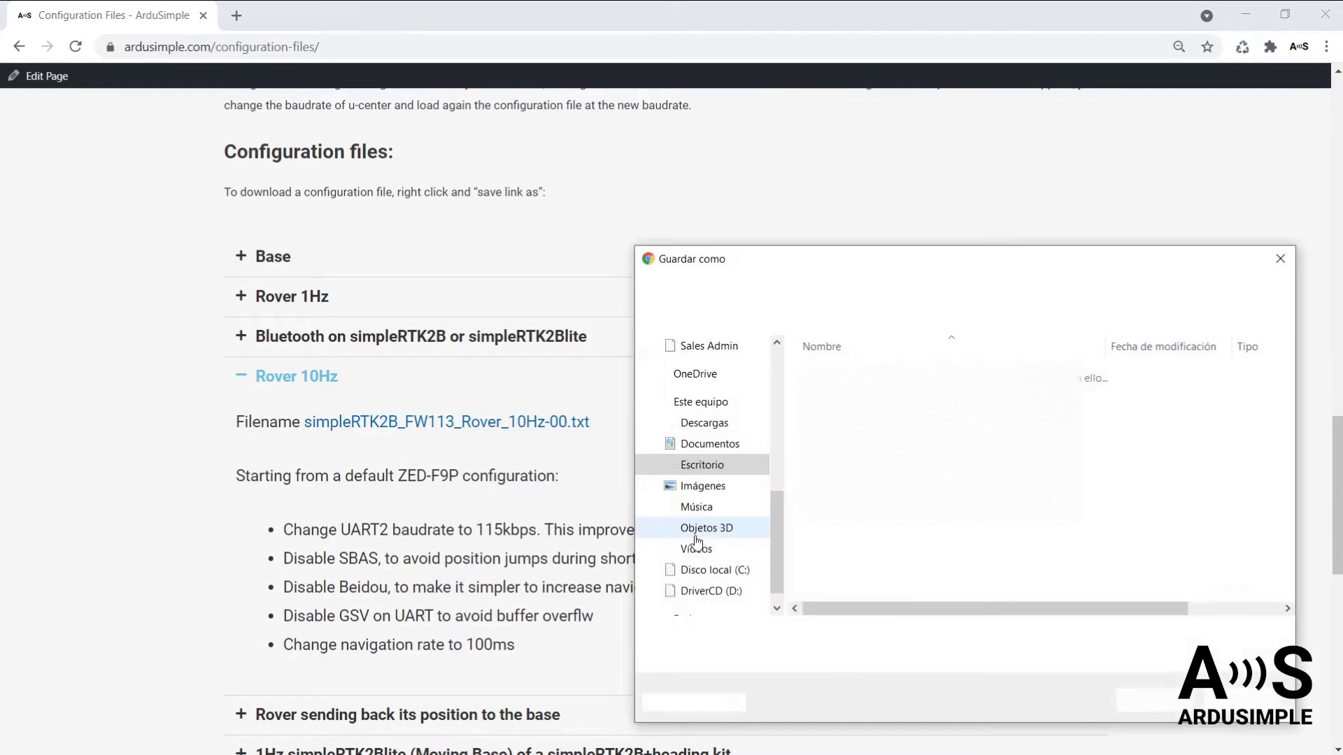
{"action": "left_click", "coordinate": [1156, 702]}
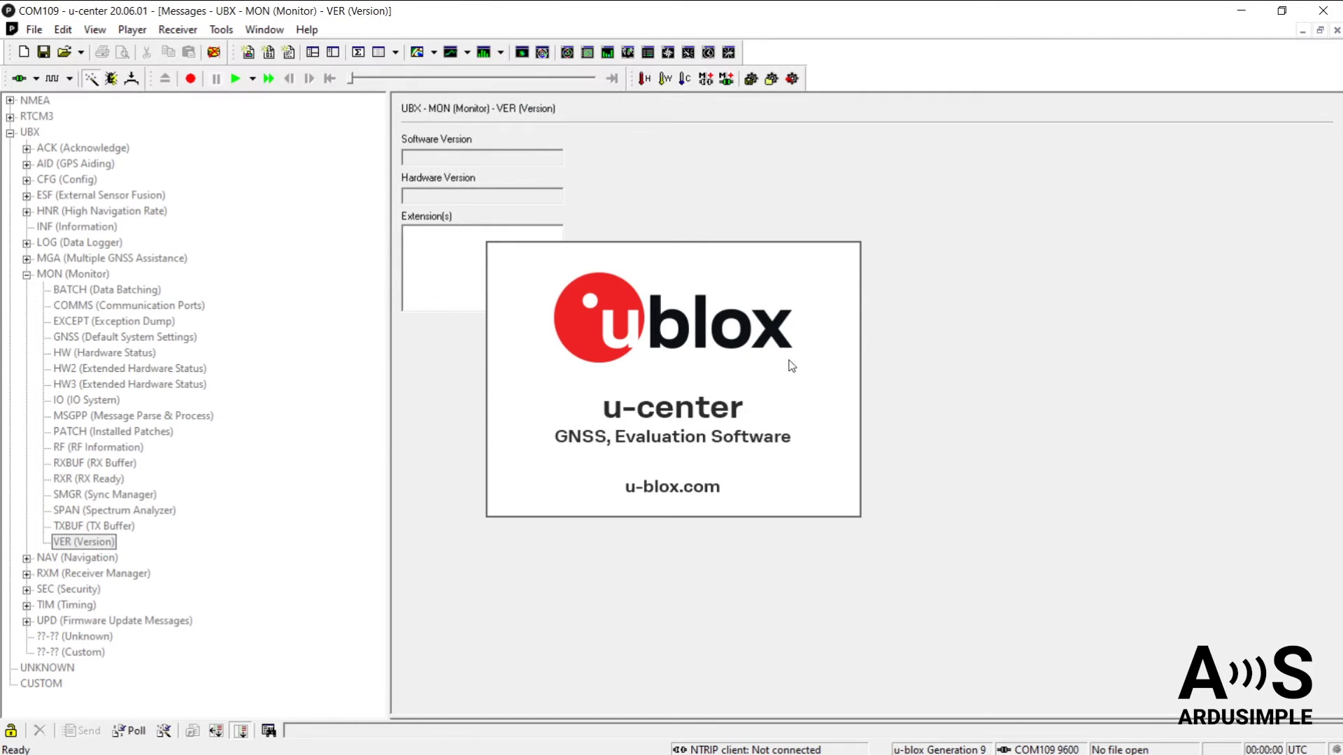
- Connect u-center to the receiver on COM109
{"action": "left_click", "coordinate": [36, 79]}
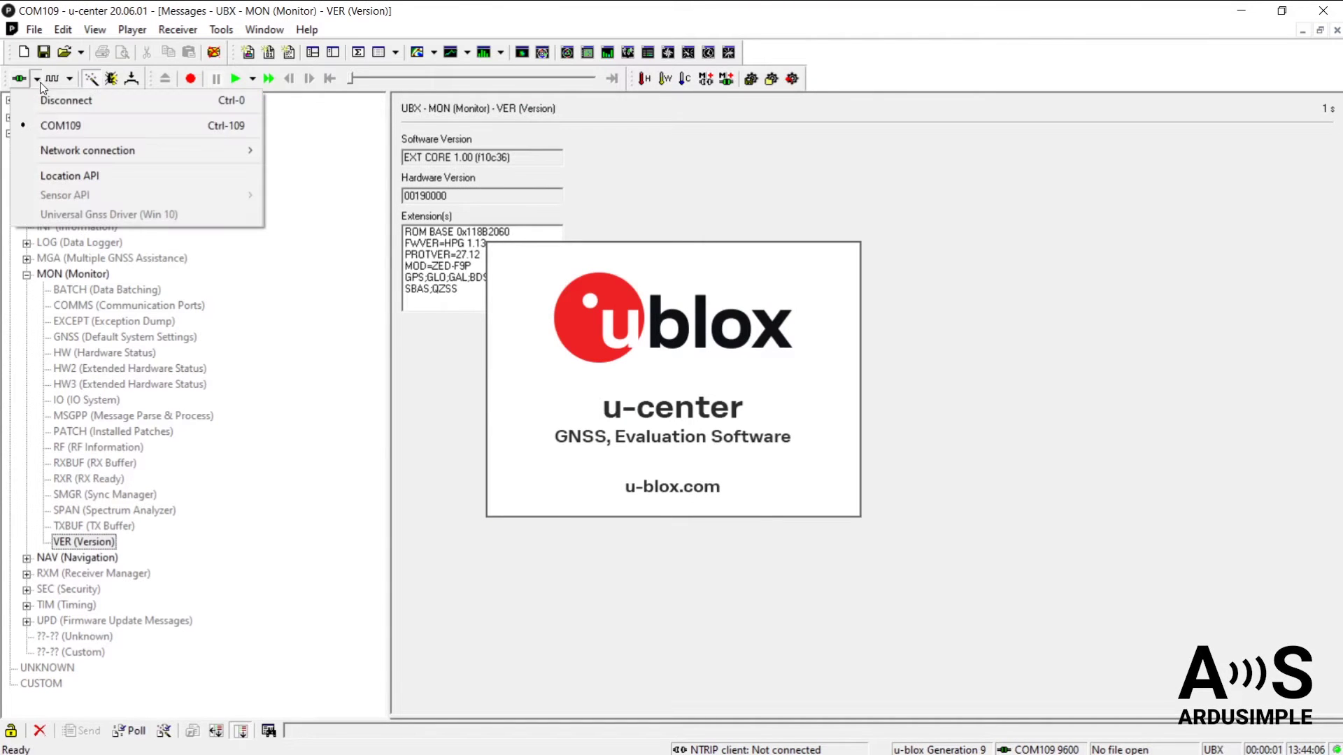
{"action": "left_click", "coordinate": [49, 128]}
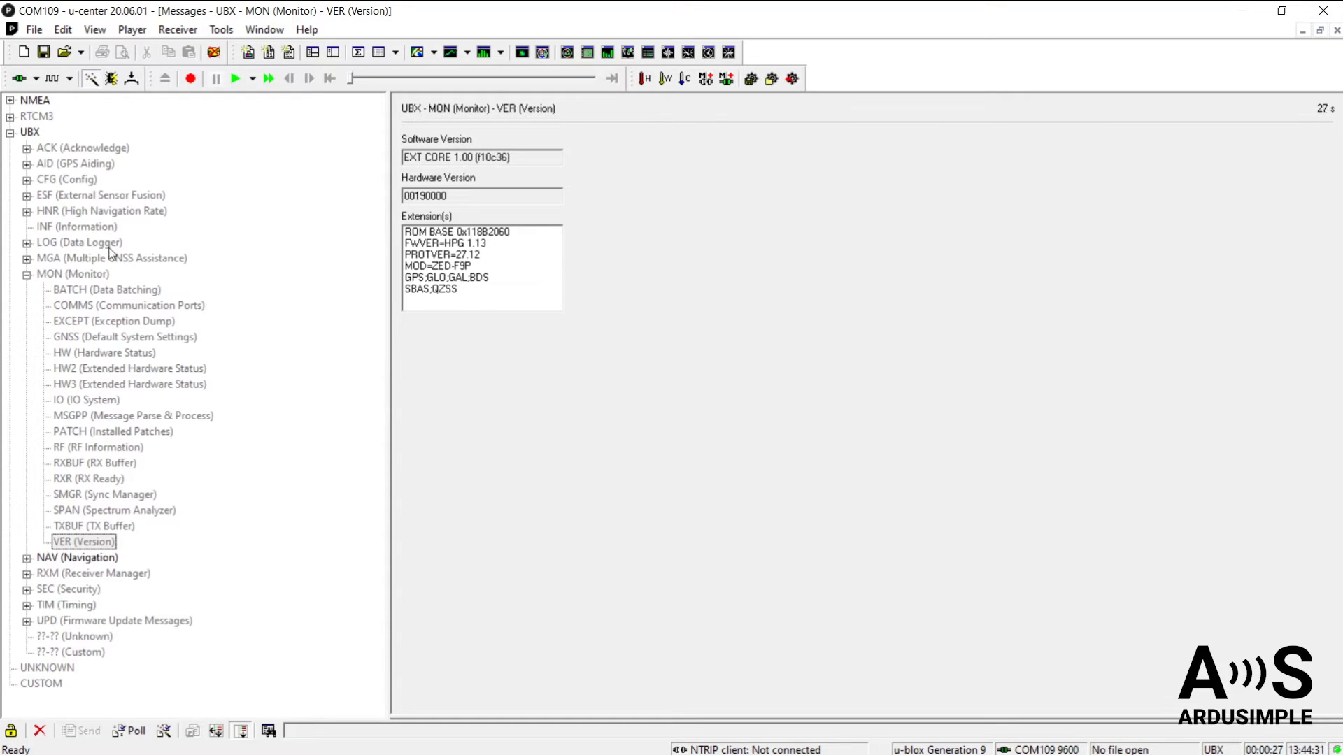
- Show the NMEA GxGGA position fix data in the message view
{"action": "left_click", "coordinate": [9, 132]}
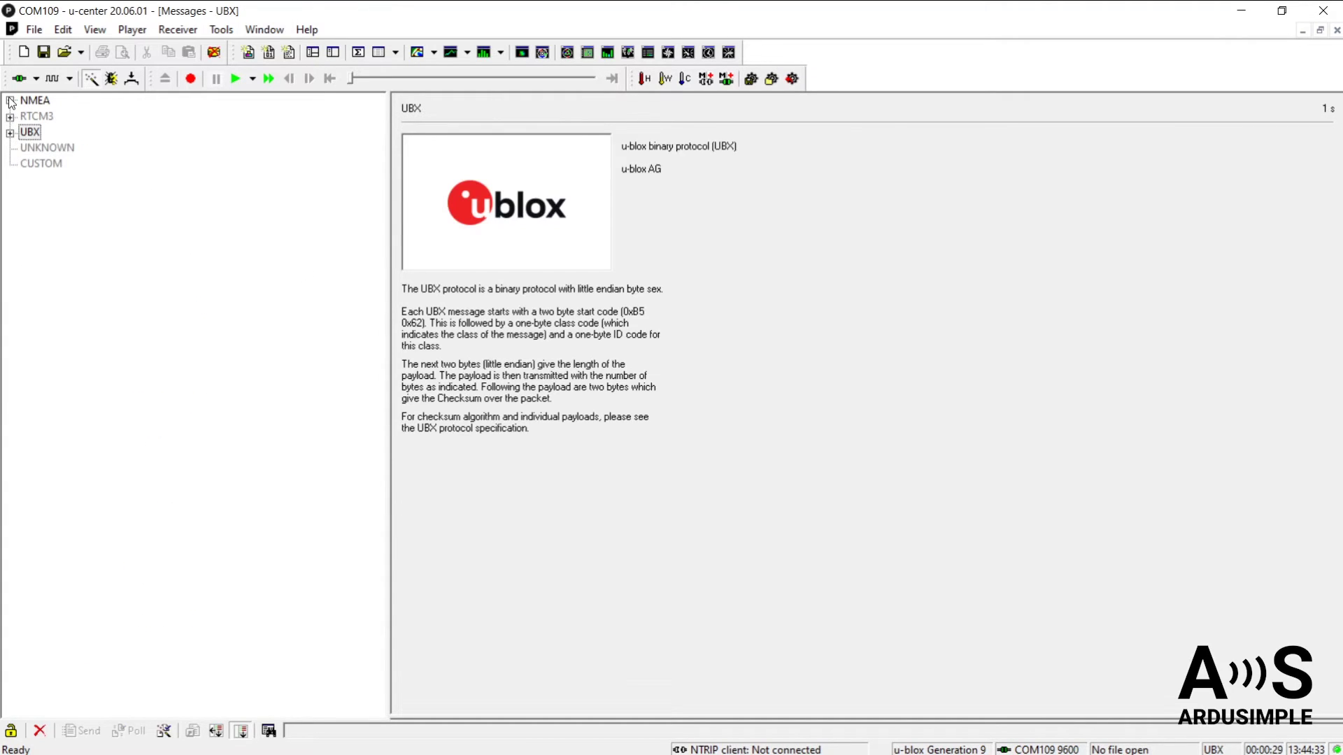
{"action": "left_click", "coordinate": [10, 100]}
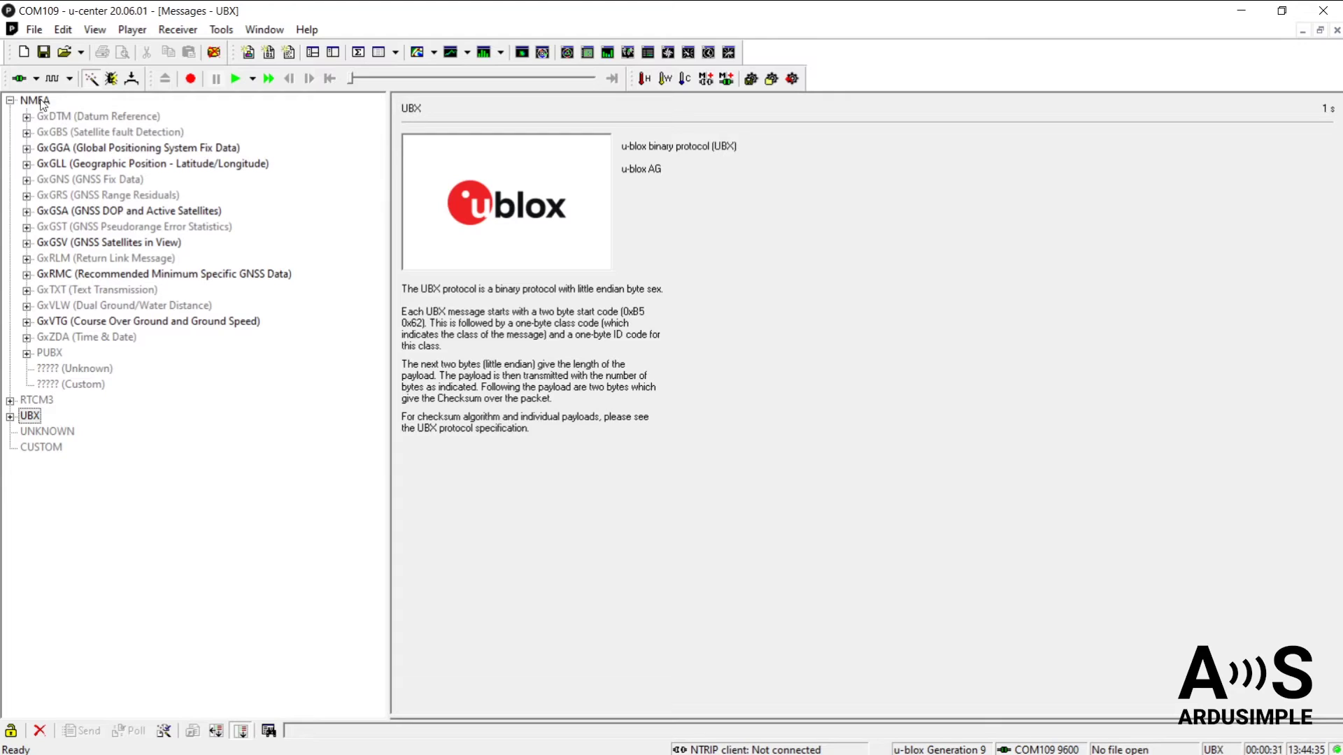
{"action": "left_click", "coordinate": [26, 148]}
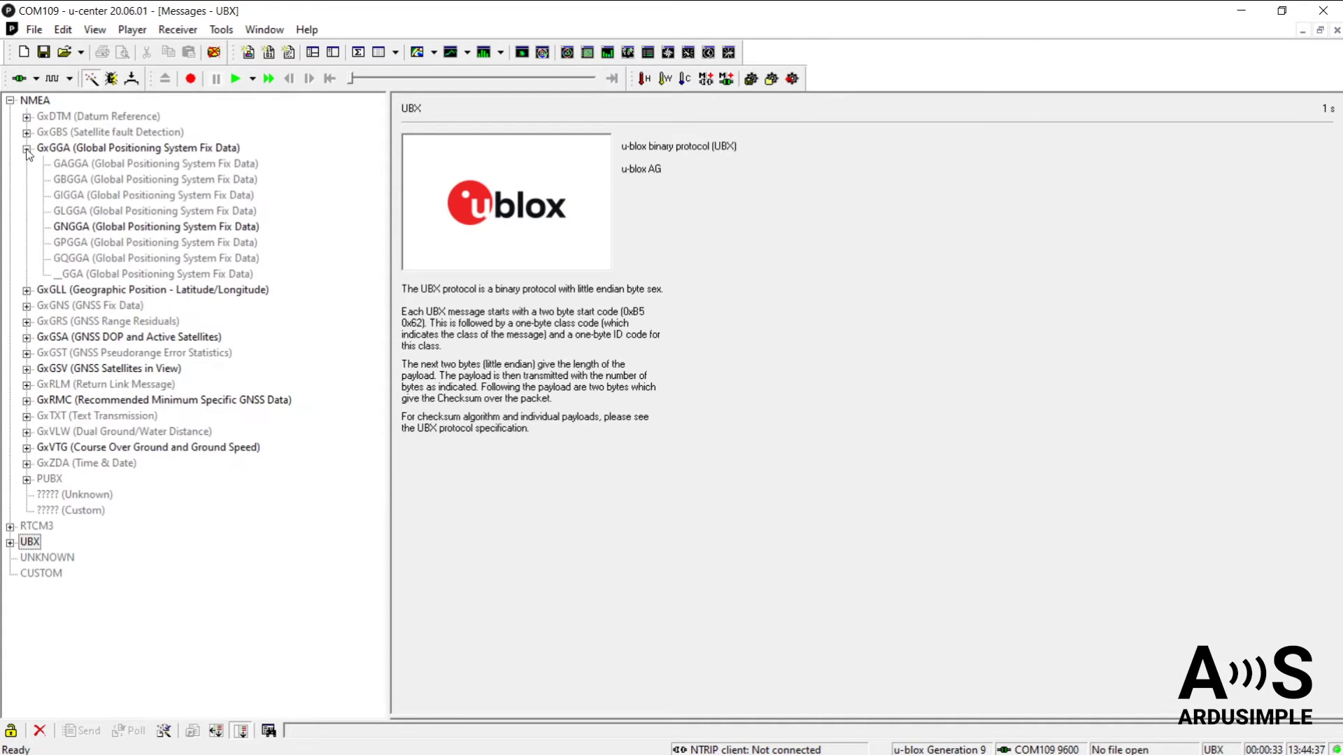
{"action": "left_click", "coordinate": [202, 149]}
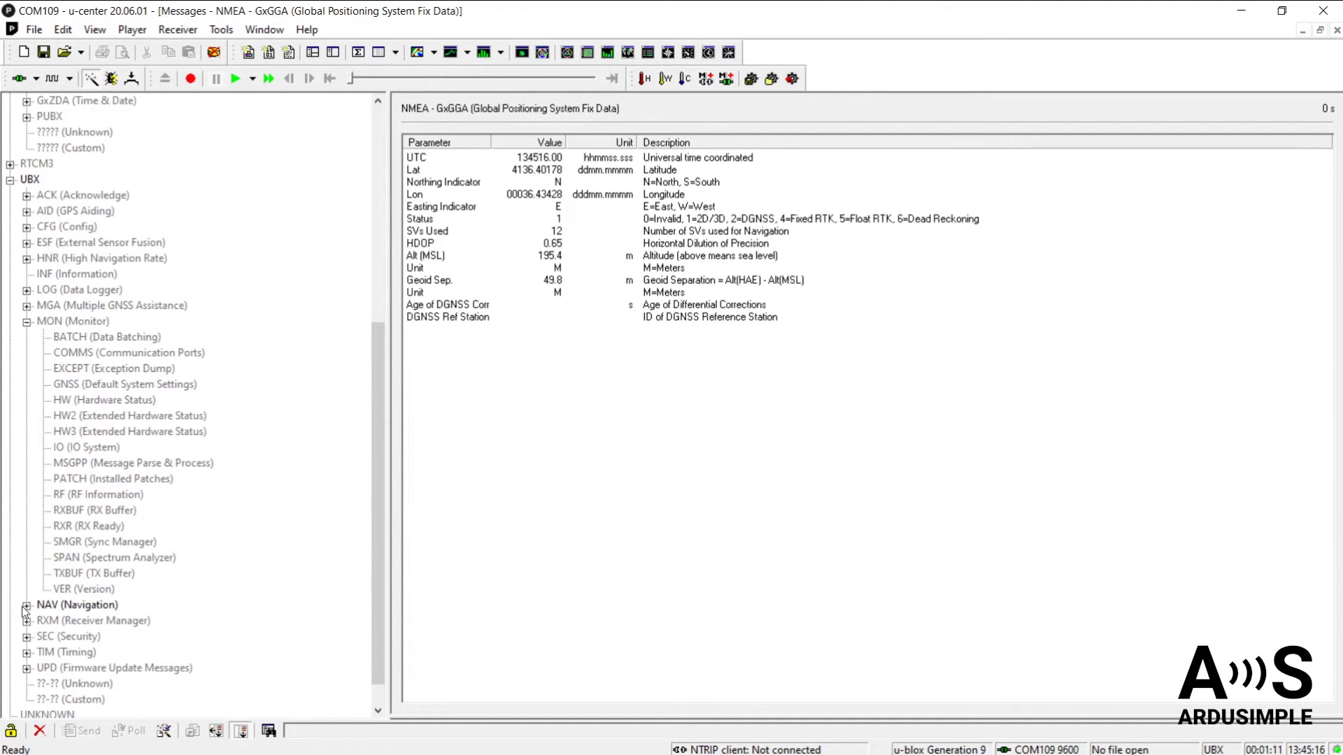
- Display the UBX NAV RELPOSNED relative position message
{"action": "left_click", "coordinate": [26, 607]}
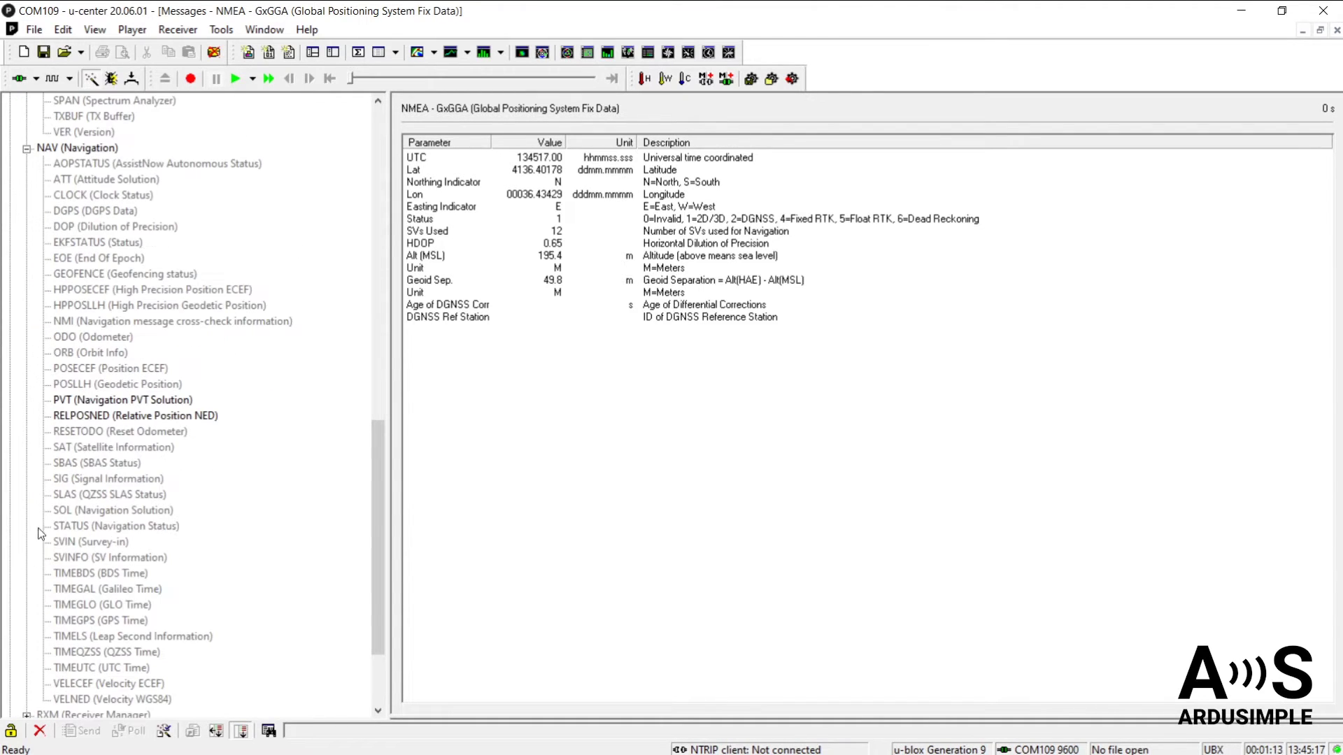
{"action": "left_click", "coordinate": [92, 417]}
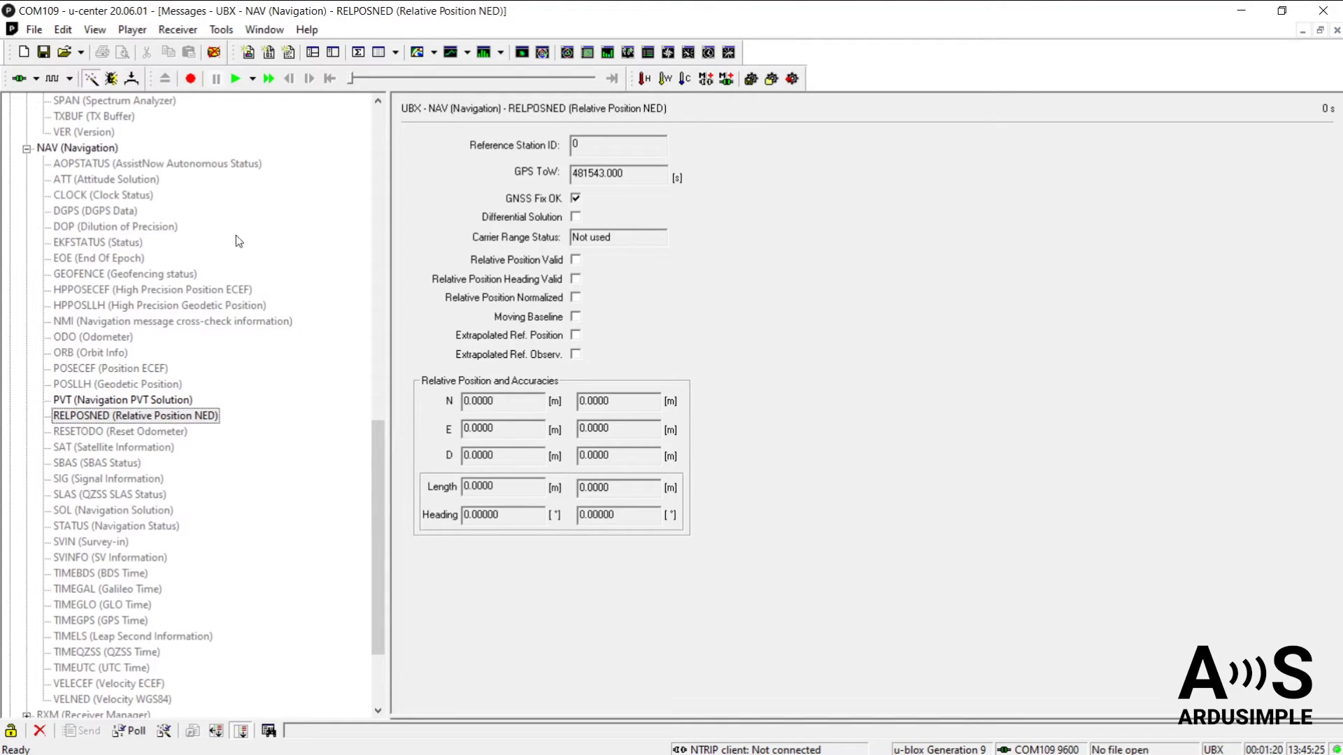
{"action": "left_click", "coordinate": [221, 31]}
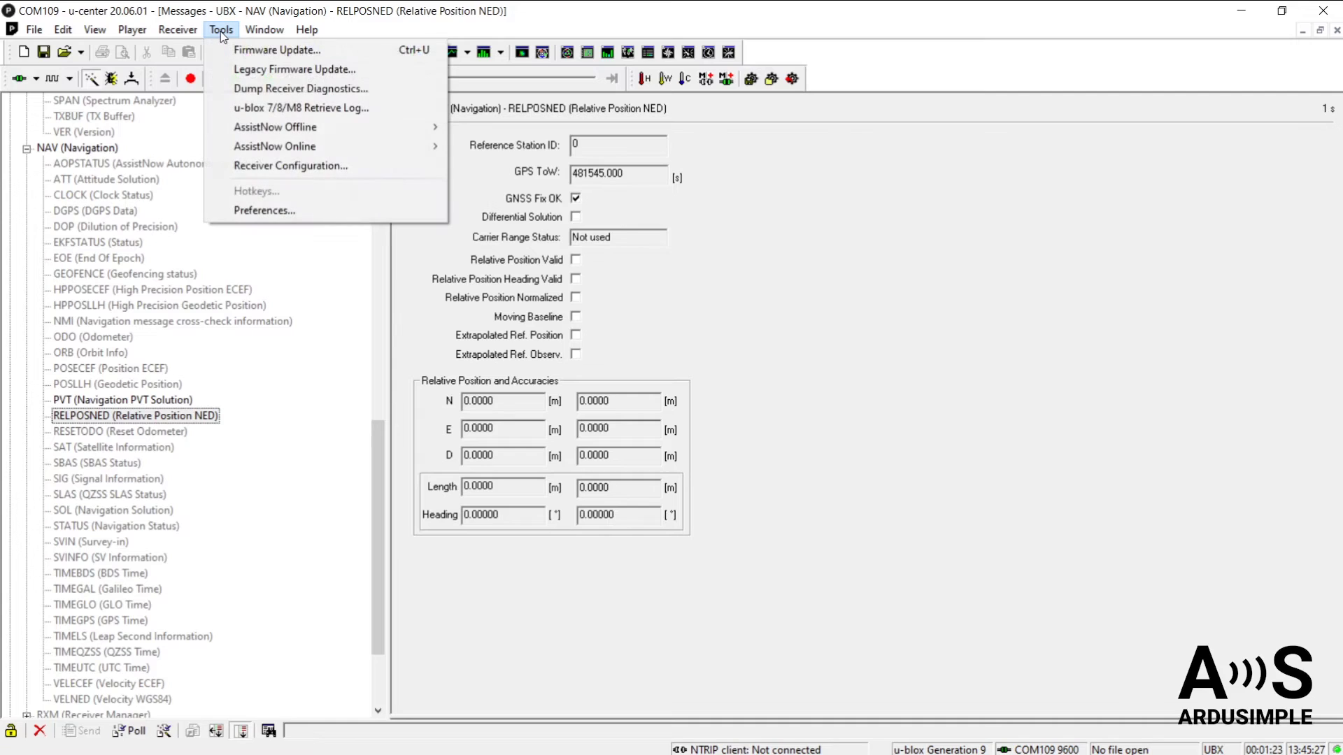
- Load simpleRTK2B_FW113_Rover_10Hz-00 onto the receiver and enable the RELPOSNED message
{"action": "left_click", "coordinate": [250, 170]}
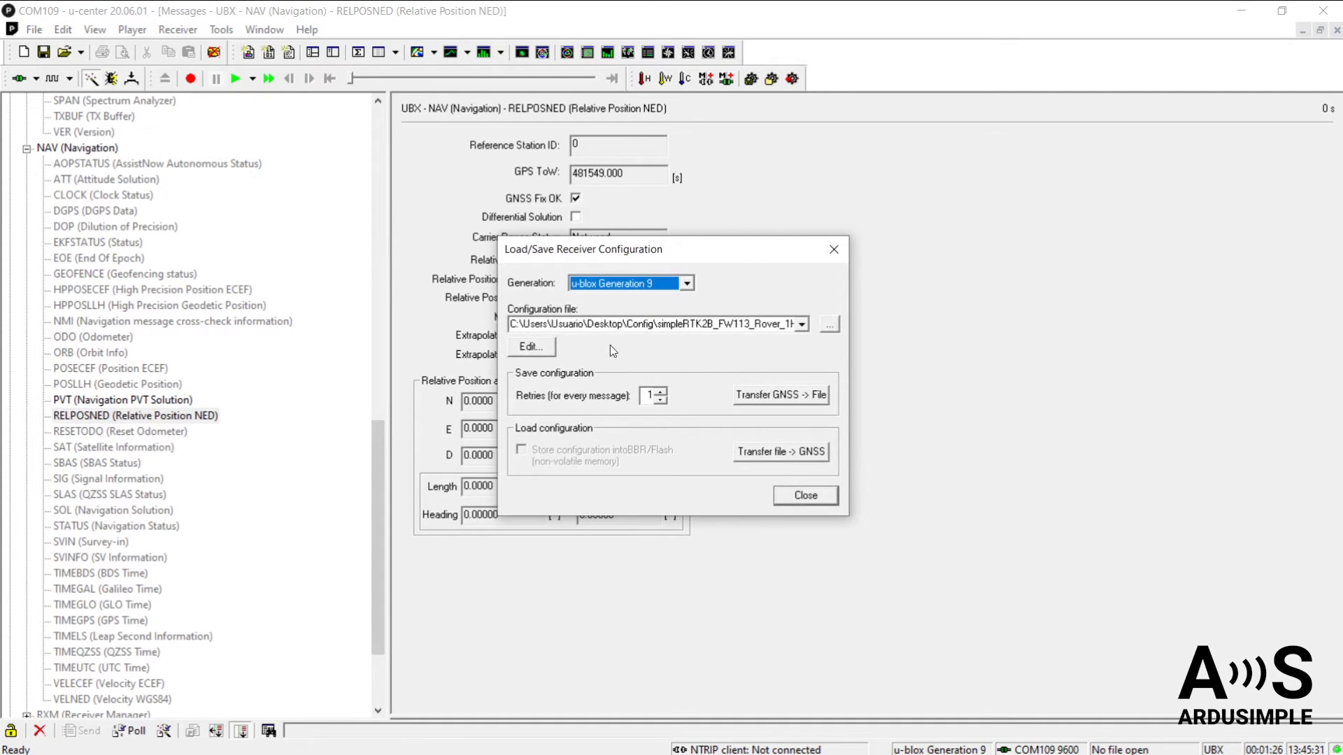
{"action": "left_click", "coordinate": [831, 329]}
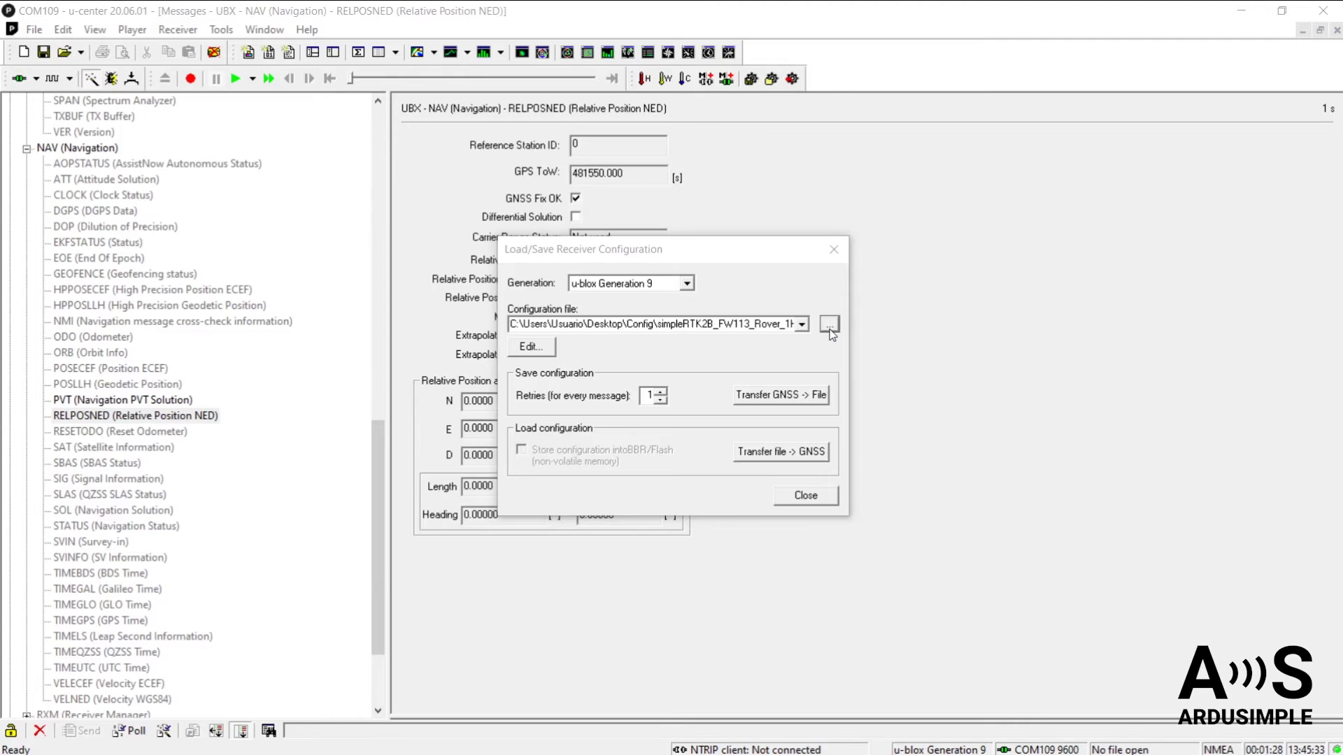
{"action": "left_click", "coordinate": [708, 376]}
{"action": "left_click", "coordinate": [903, 548]}
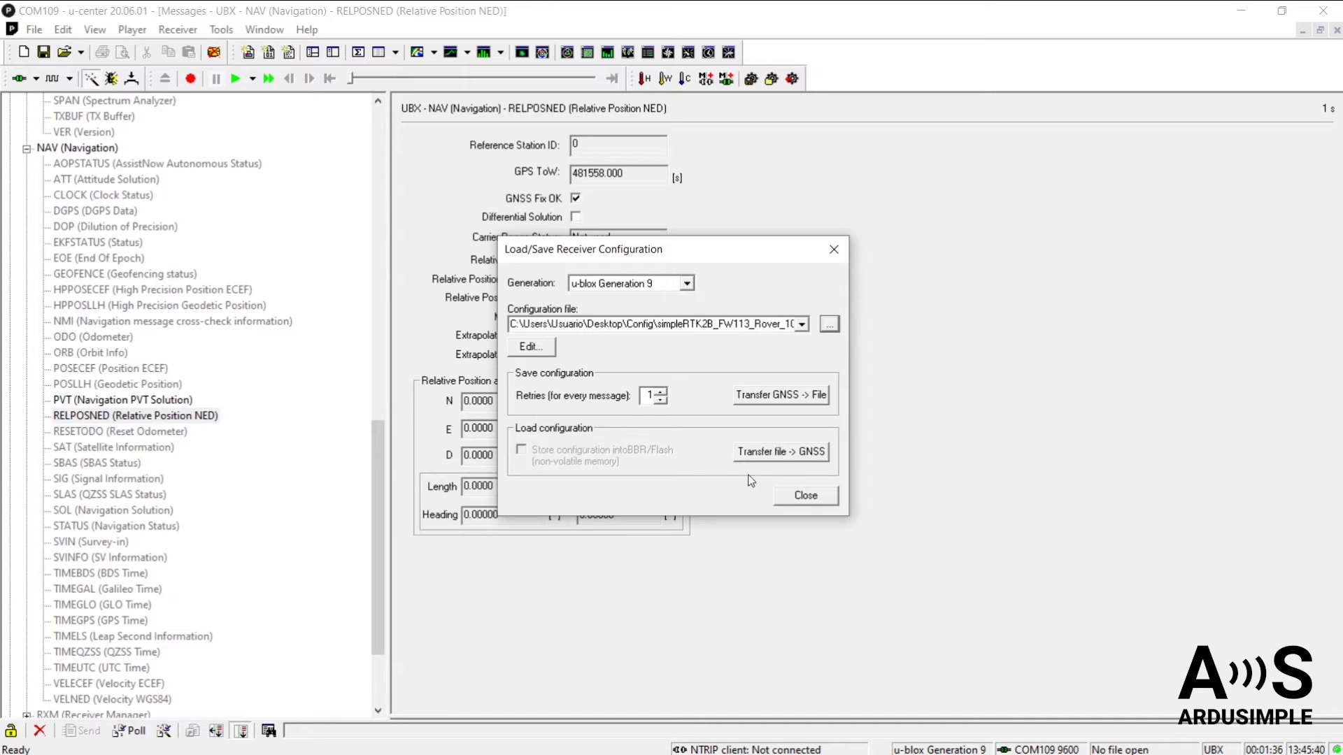
{"action": "left_click", "coordinate": [790, 452]}
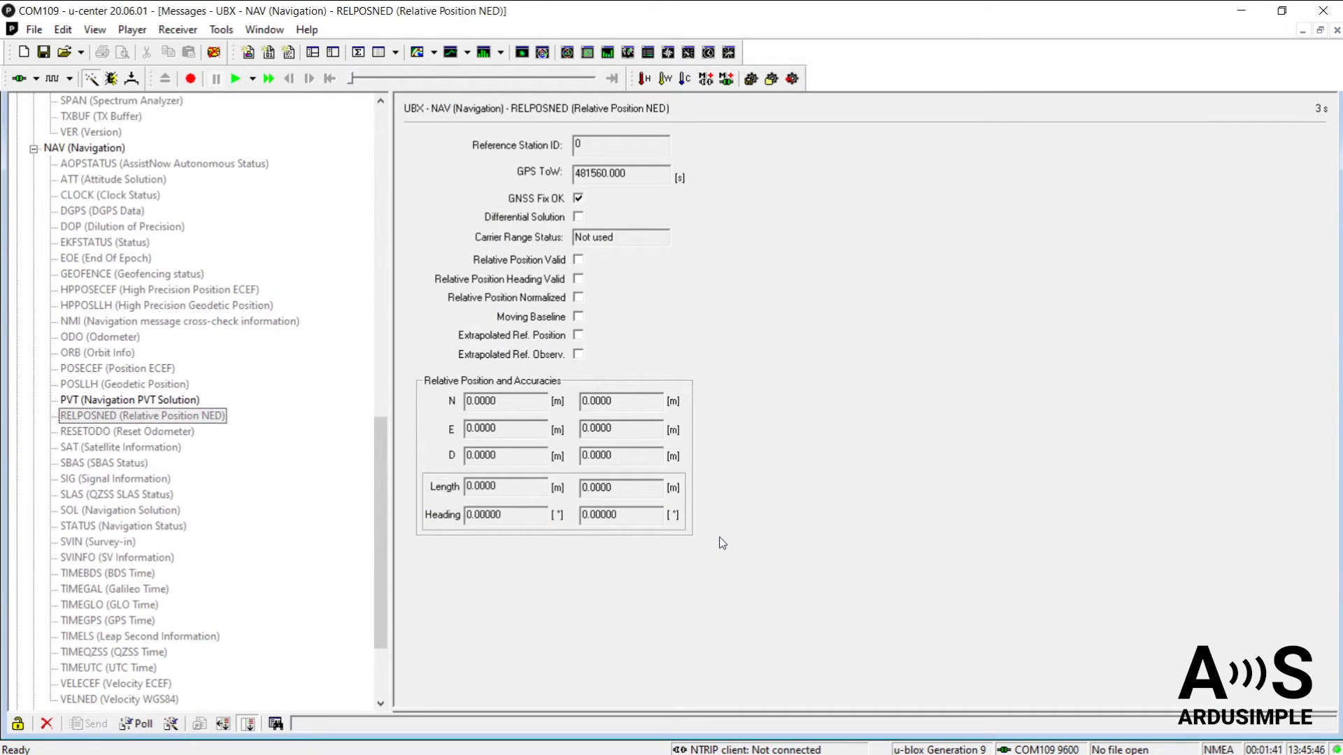
{"action": "right_click", "coordinate": [186, 419]}
{"action": "left_click", "coordinate": [231, 448]}
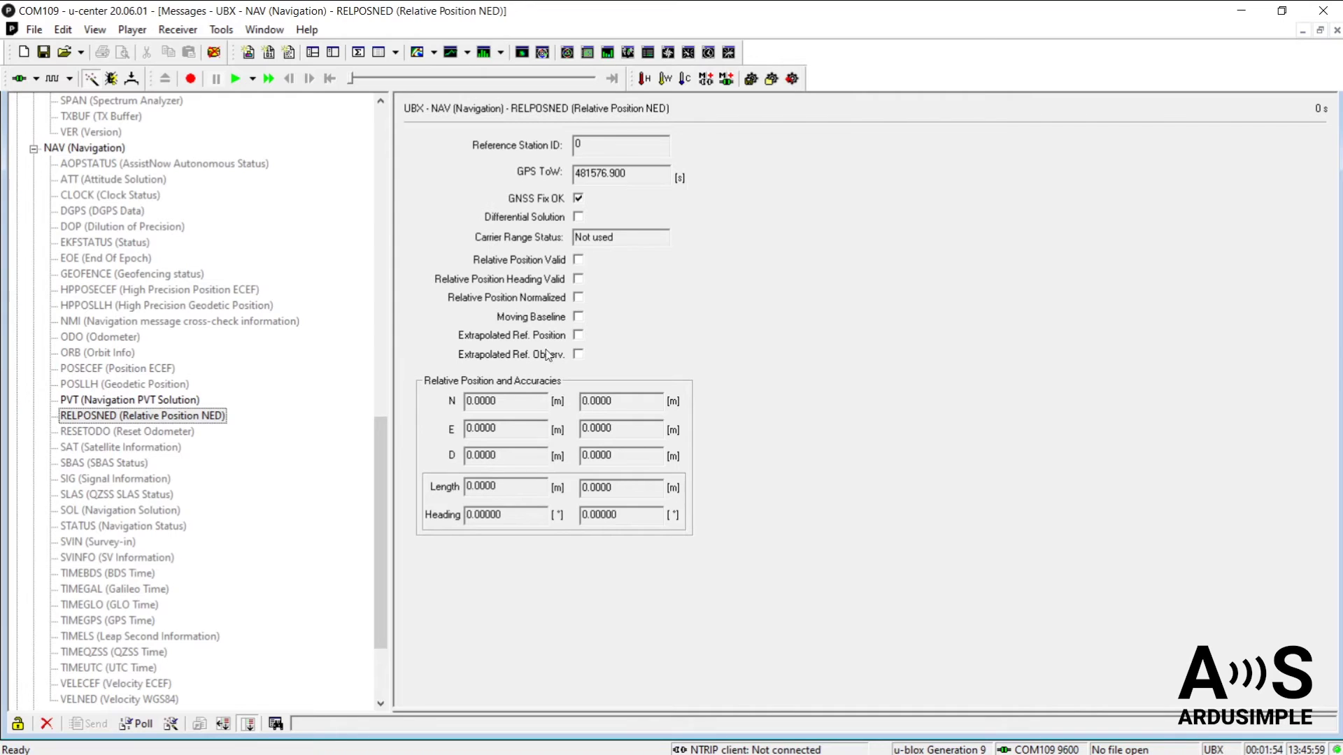
- Send 'Save current configuration' to BBR and FLASH from UBX CFG (Configuration)
{"action": "scroll", "coordinate": [56, 253], "scroll_direction": "up", "scroll_amount": 4}
{"action": "scroll", "coordinate": [56, 253], "scroll_direction": "up", "scroll_amount": 4}
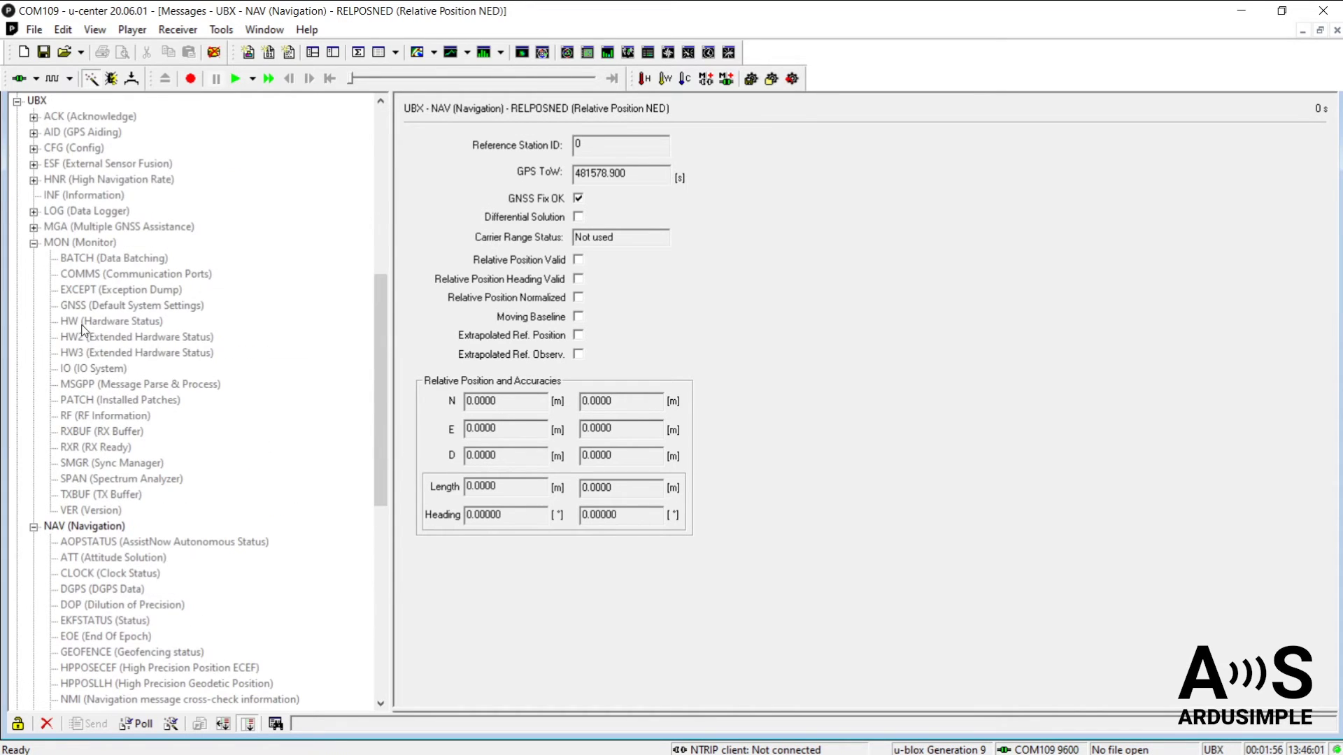
{"action": "scroll", "coordinate": [22, 527], "scroll_direction": "up", "scroll_amount": 1}
{"action": "left_click", "coordinate": [33, 574]}
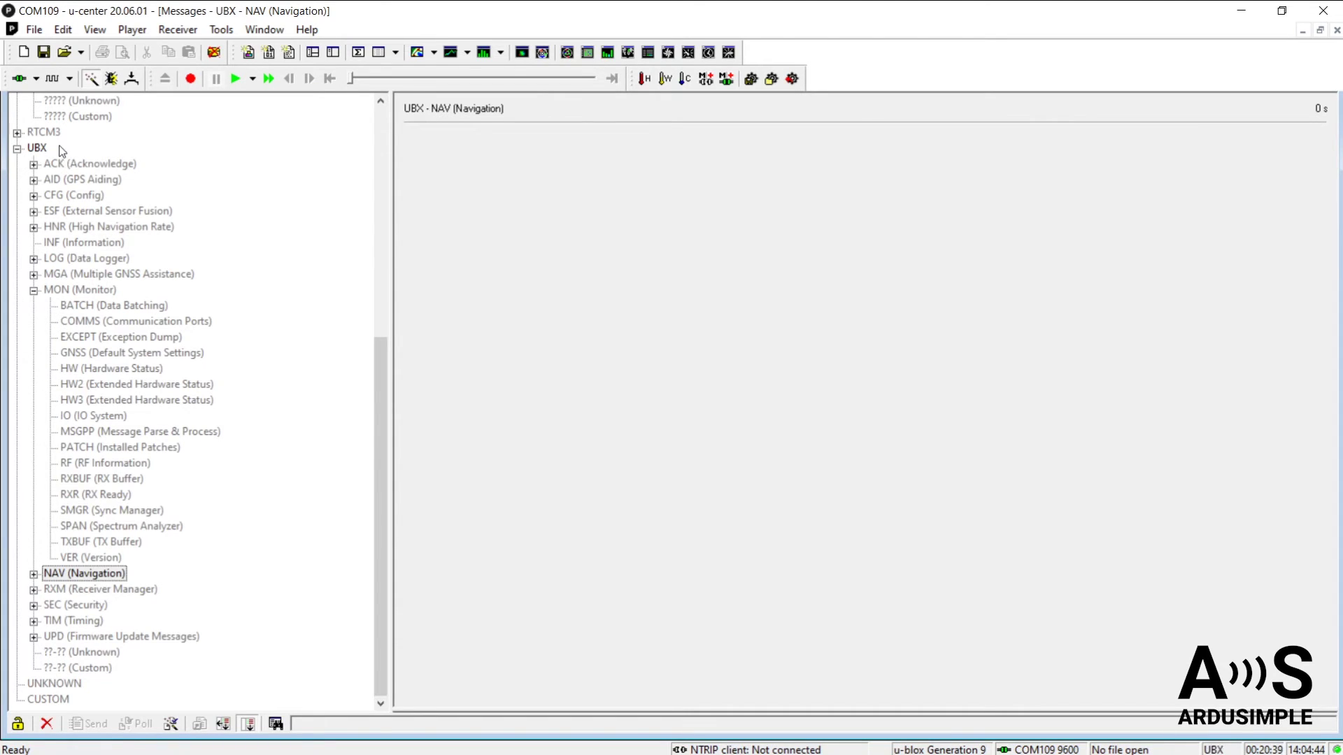
{"action": "left_click", "coordinate": [34, 196]}
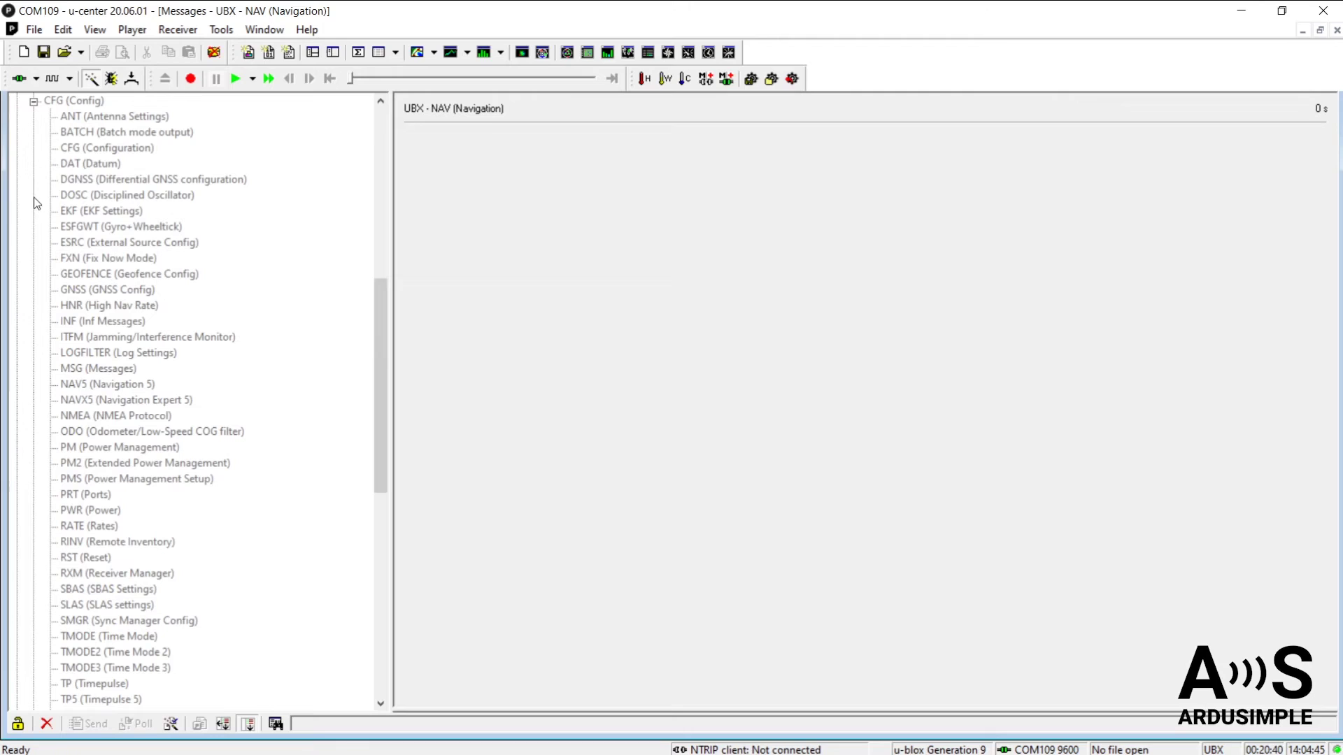
{"action": "left_click", "coordinate": [71, 156]}
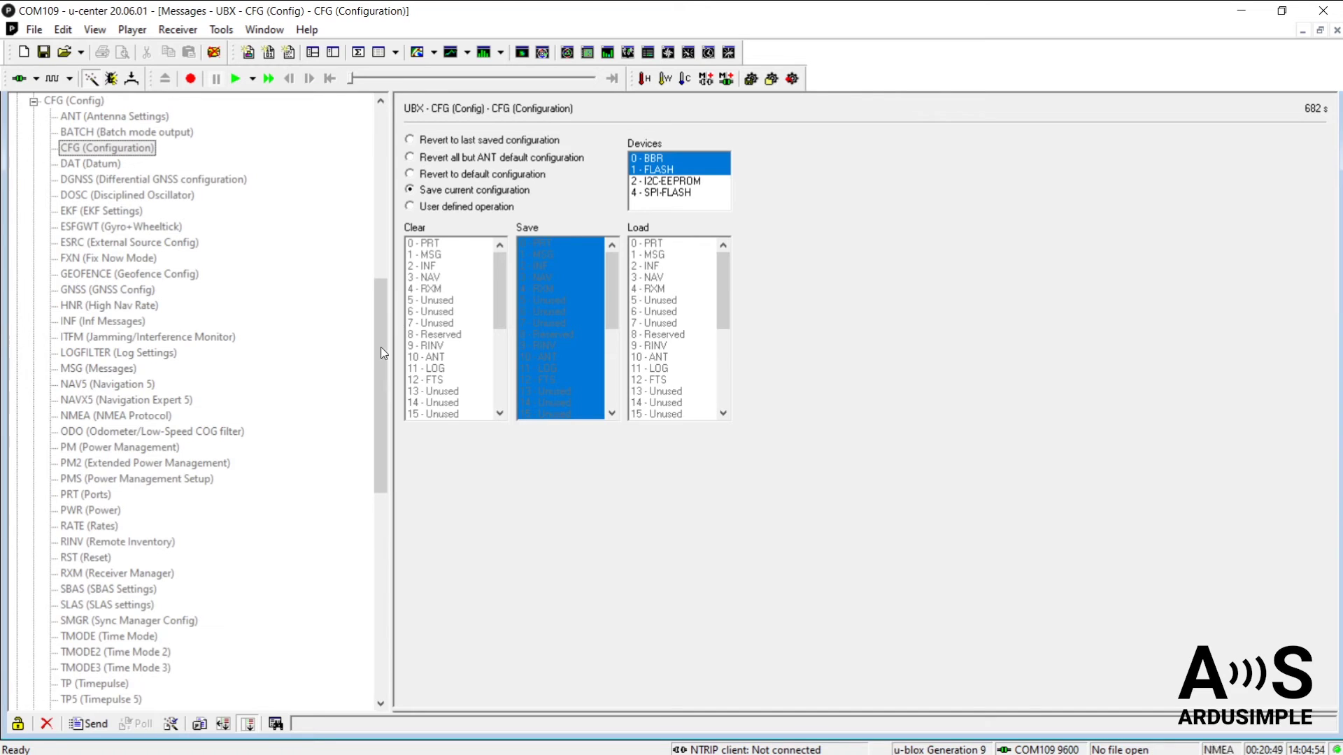
{"action": "left_click", "coordinate": [98, 723]}
{"action": "left_click", "coordinate": [80, 724]}
- Export the receiver configuration to a new file, Rover_xx.txt, in the Config folder
{"action": "left_click", "coordinate": [221, 29]}
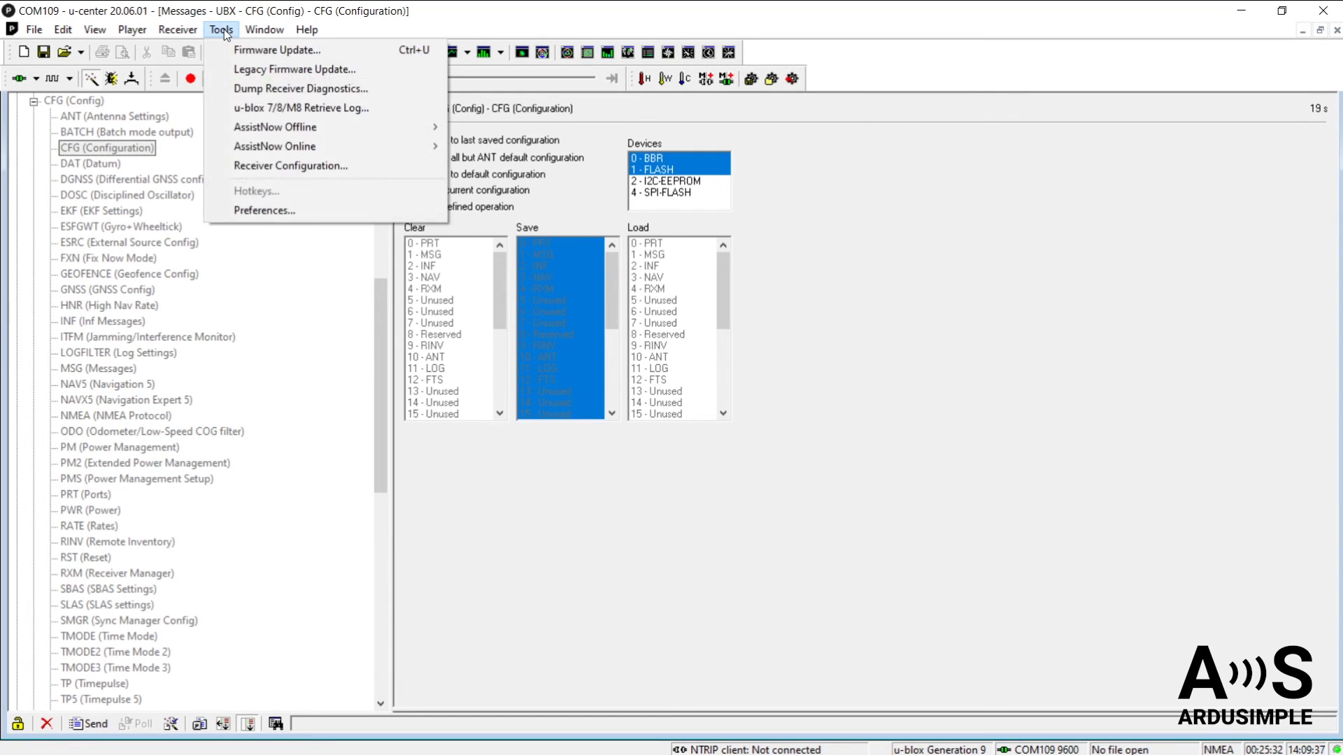
{"action": "left_click", "coordinate": [264, 166]}
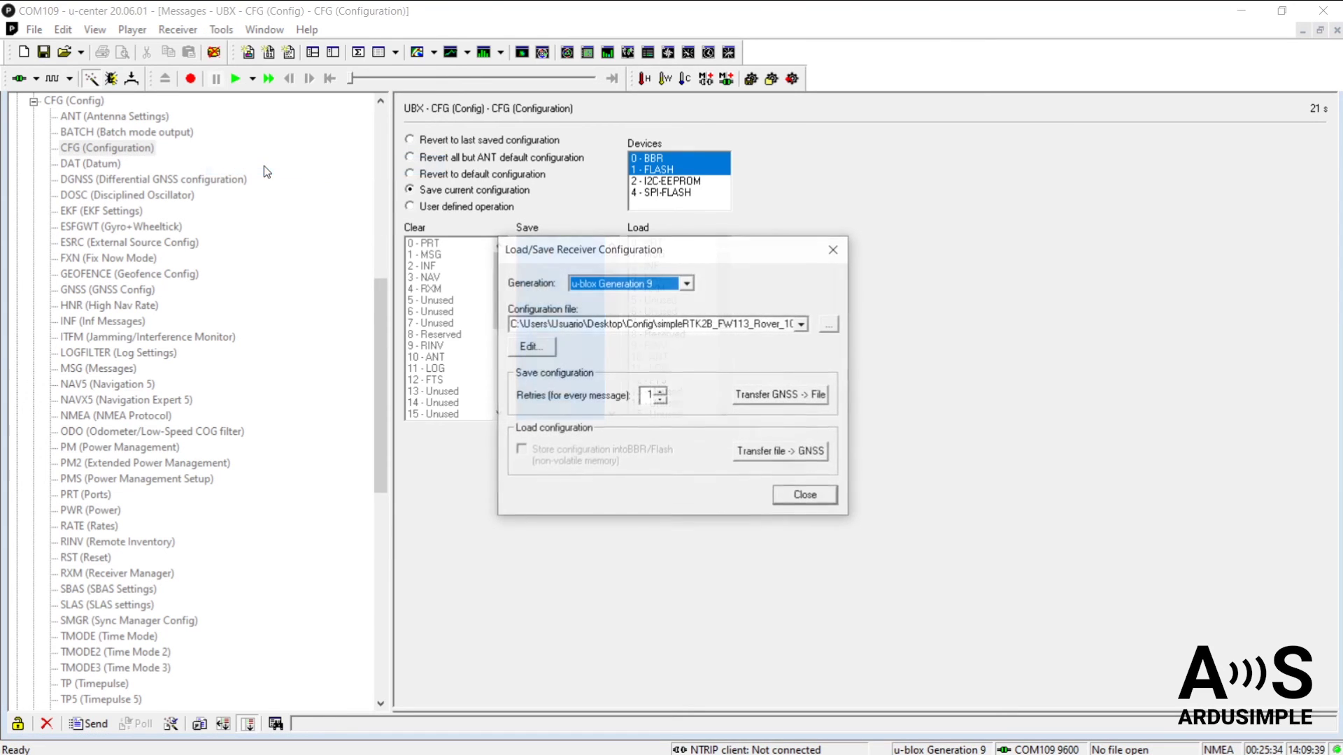
{"action": "left_click", "coordinate": [830, 326]}
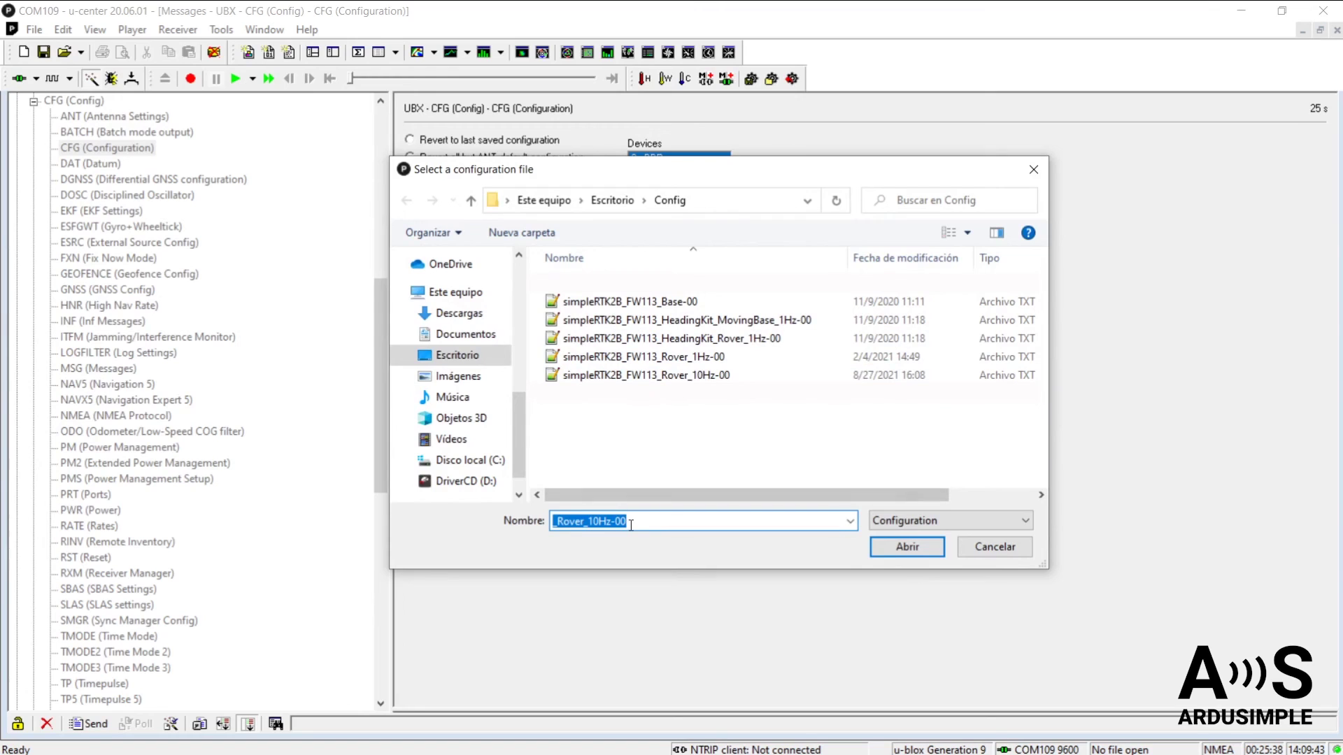
{"action": "left_click", "coordinate": [631, 523]}
{"action": "double_click", "coordinate": [631, 523]}
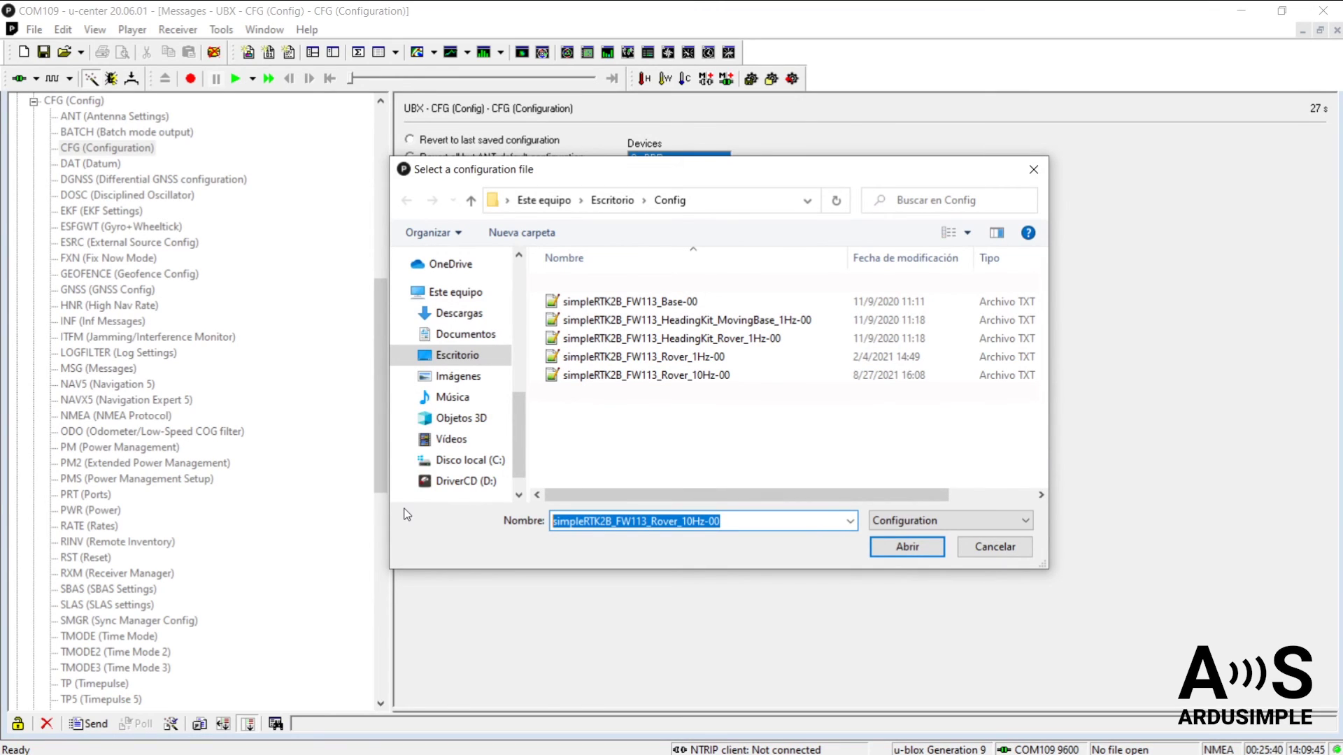
{"action": "type", "text": "R"}
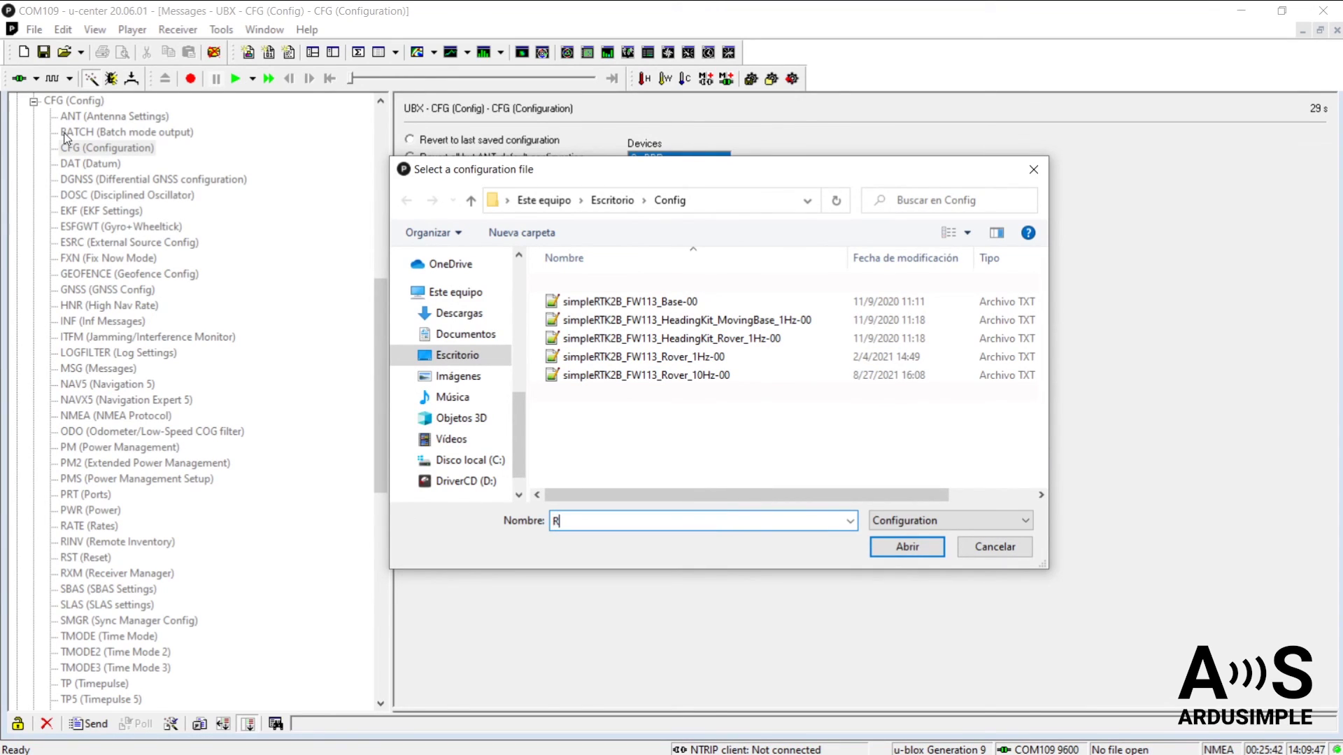
{"action": "type", "text": "over_xx"}
{"action": "left_click", "coordinate": [912, 554]}
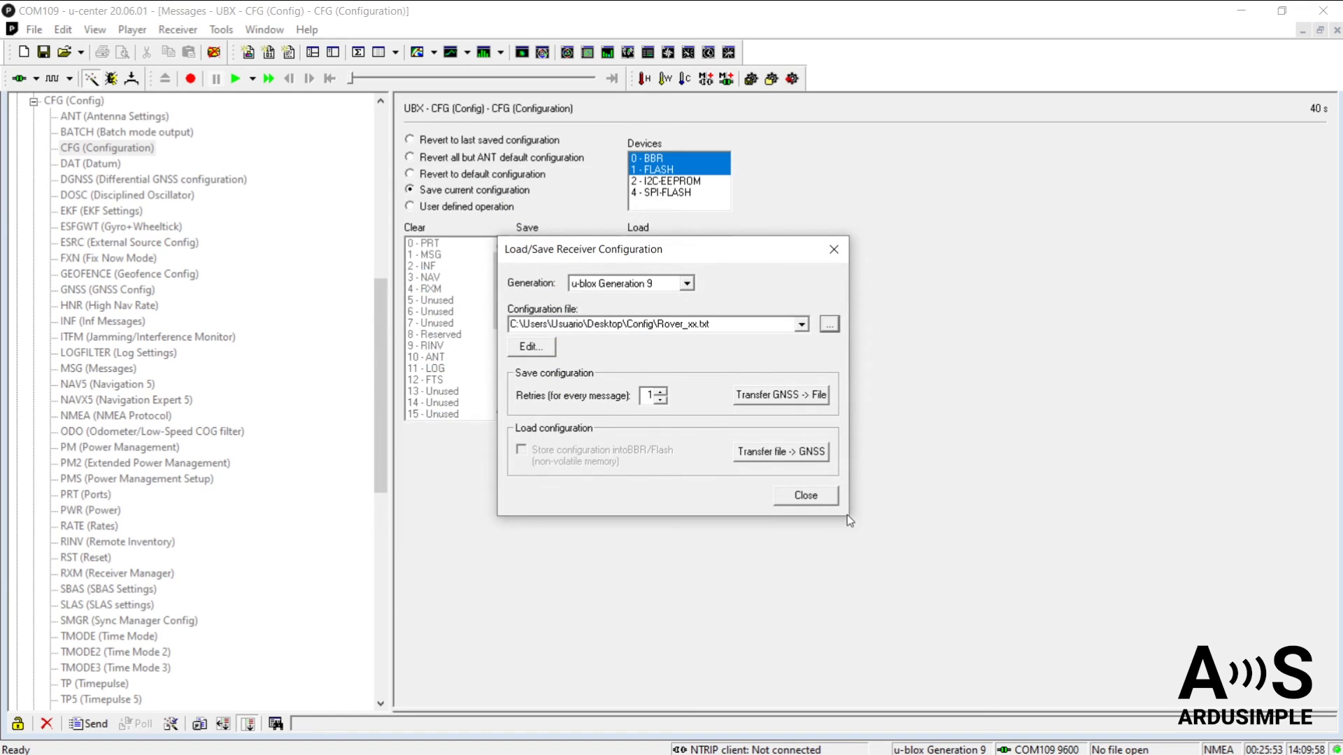
{"action": "left_click", "coordinate": [778, 397]}
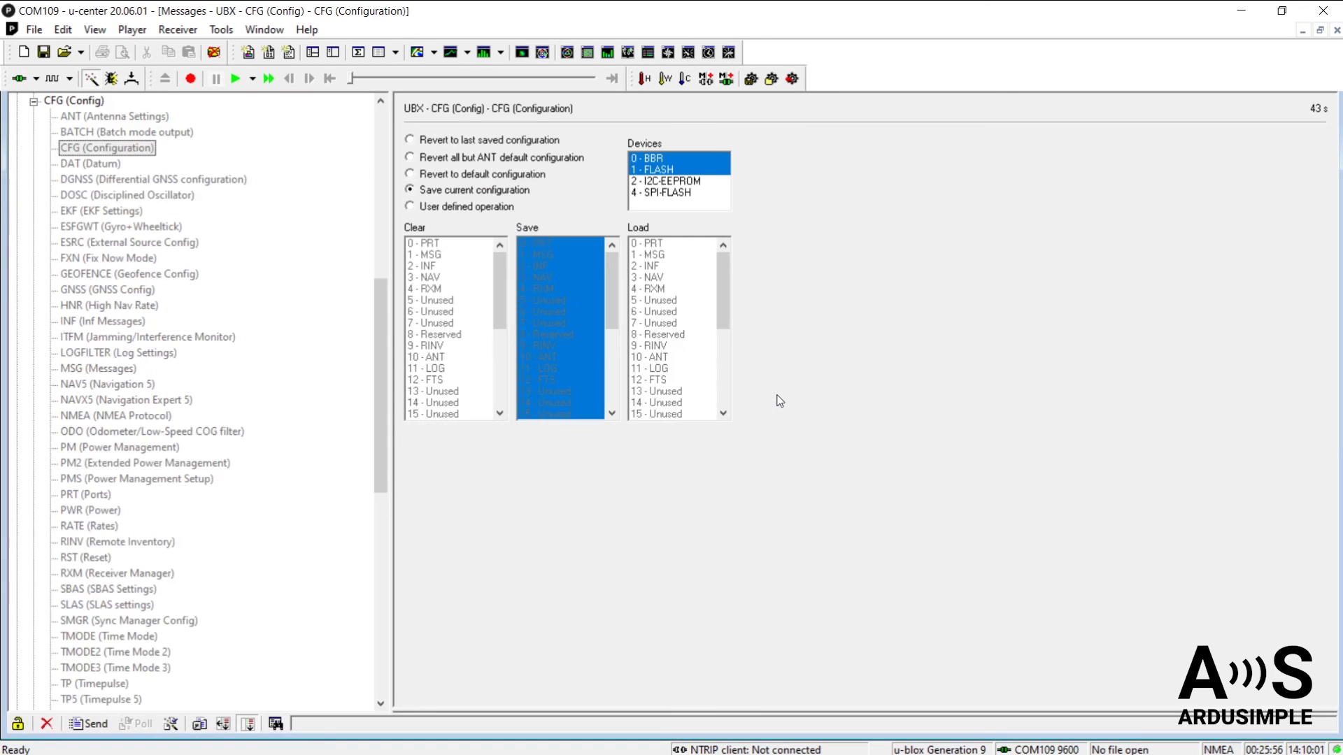